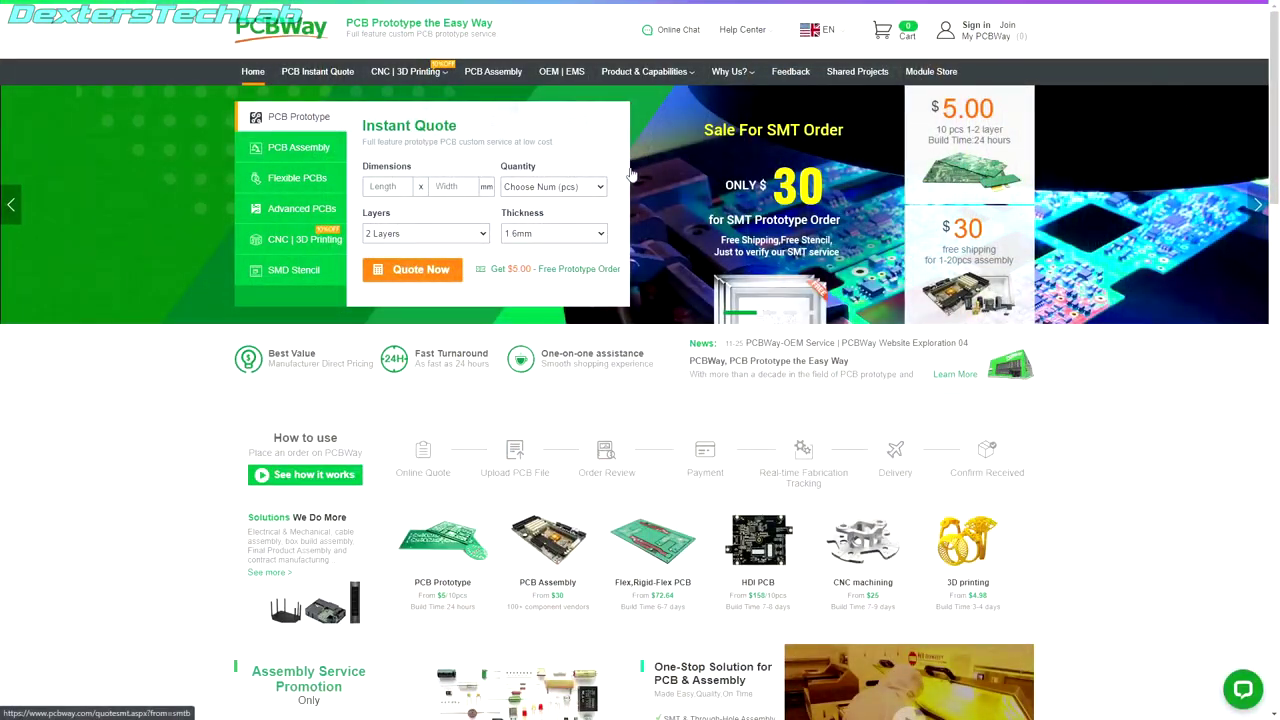
Step: Scroll the PCBWay homepage past products and latest orders down to the Why Buy section
scroll(563, 200, down, 5)
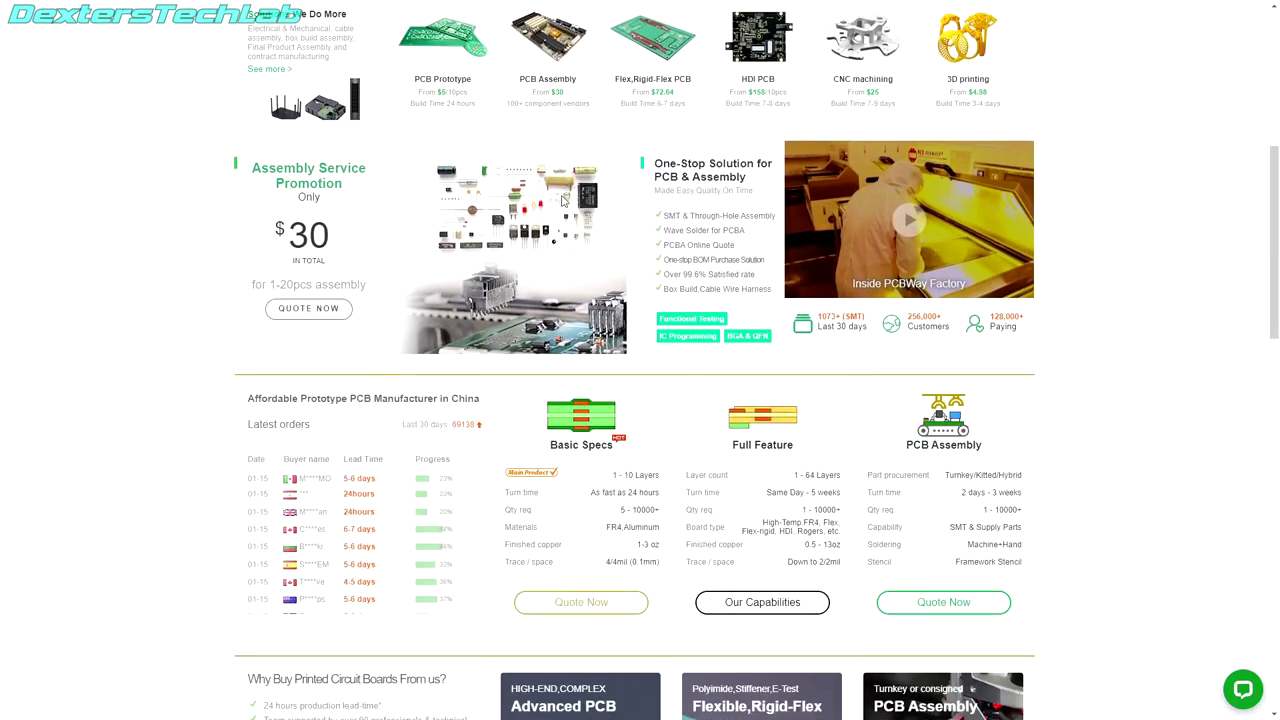
scroll(563, 200, down, 3)
scroll(562, 201, down, 4)
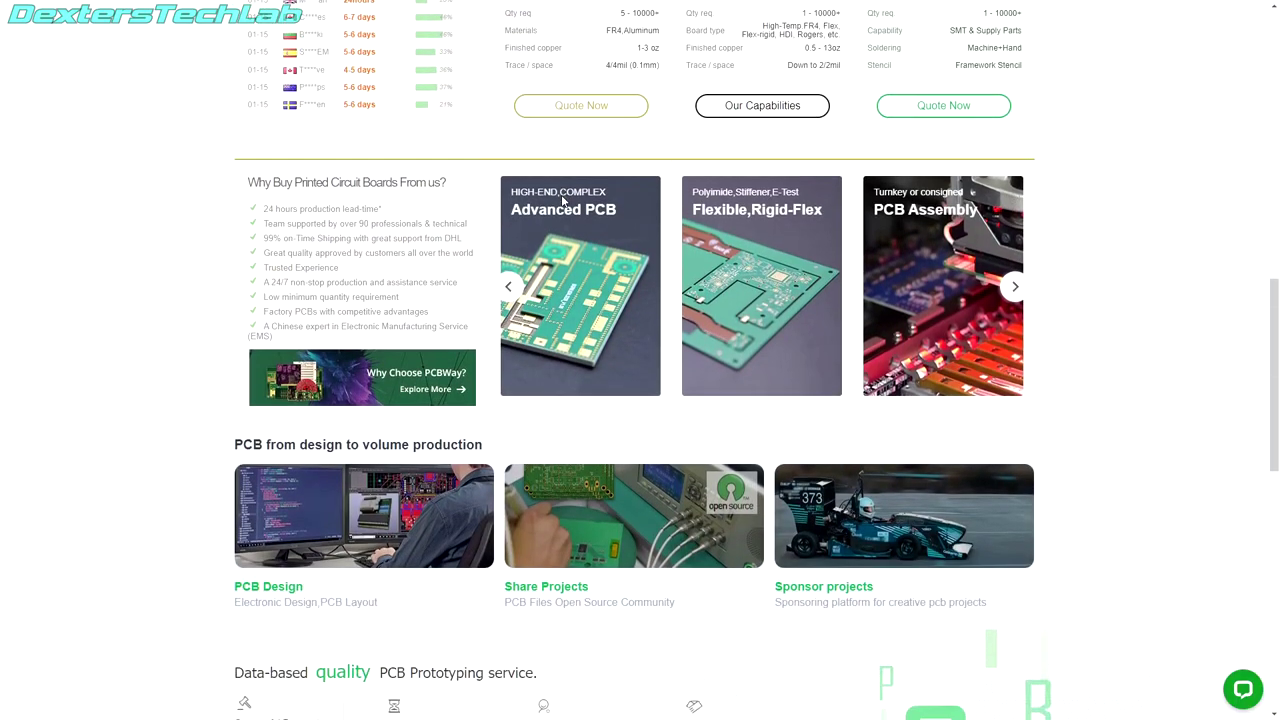
Step: Open PCB Instant Quote and scroll the Standard PCB specification form (2 layers, FR-4) down and back up
click(609, 234)
scroll(350, 111, down, 3)
scroll(402, 209, down, 4)
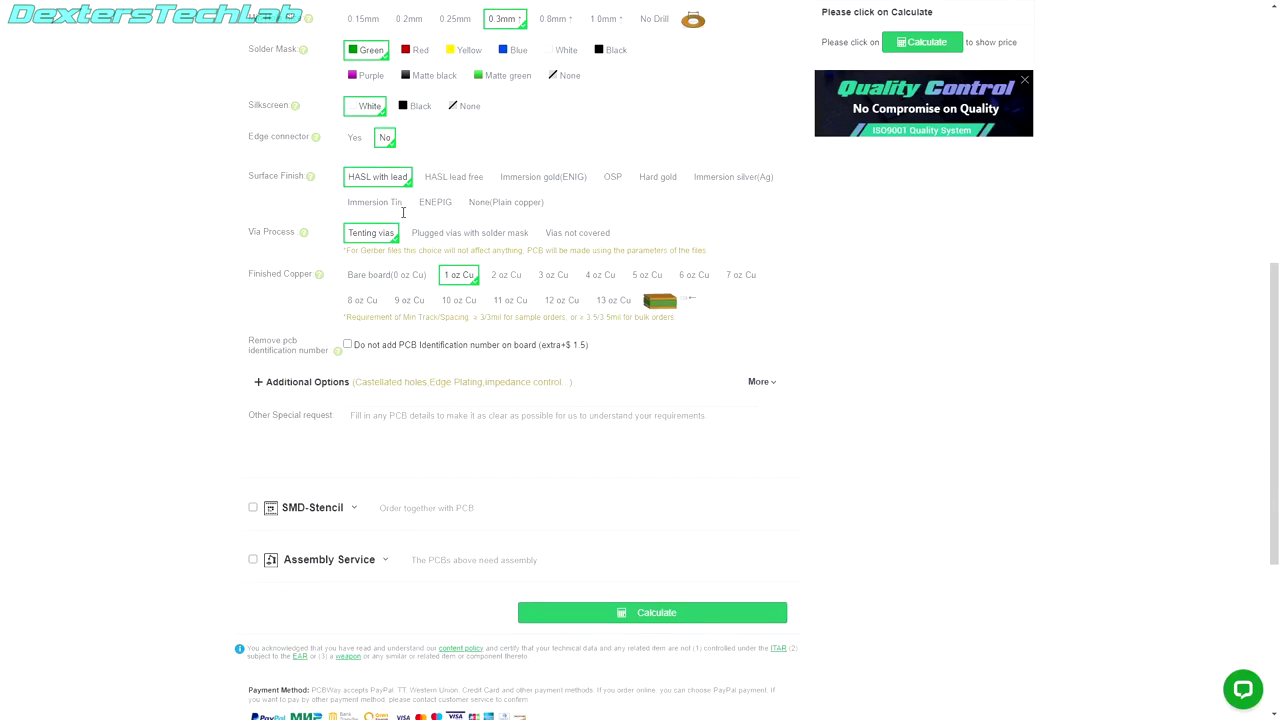
scroll(402, 218, down, 4)
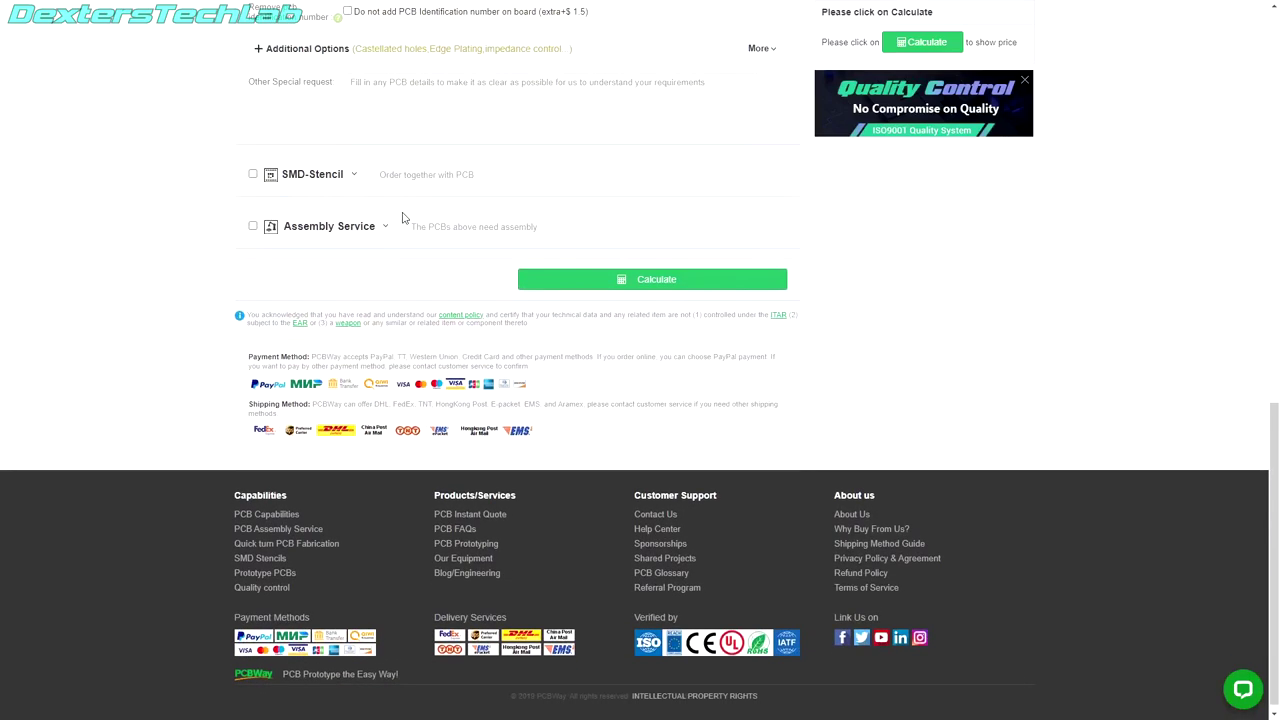
scroll(402, 218, up, 6)
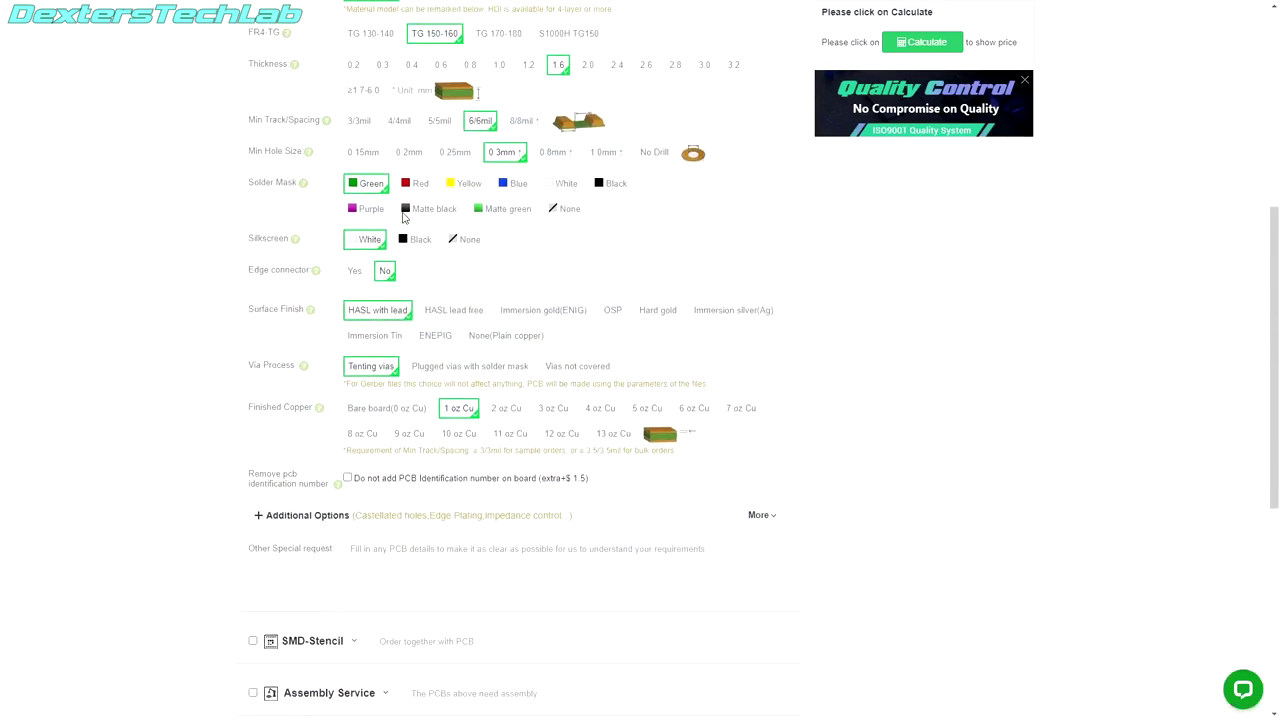
scroll(404, 218, up, 6)
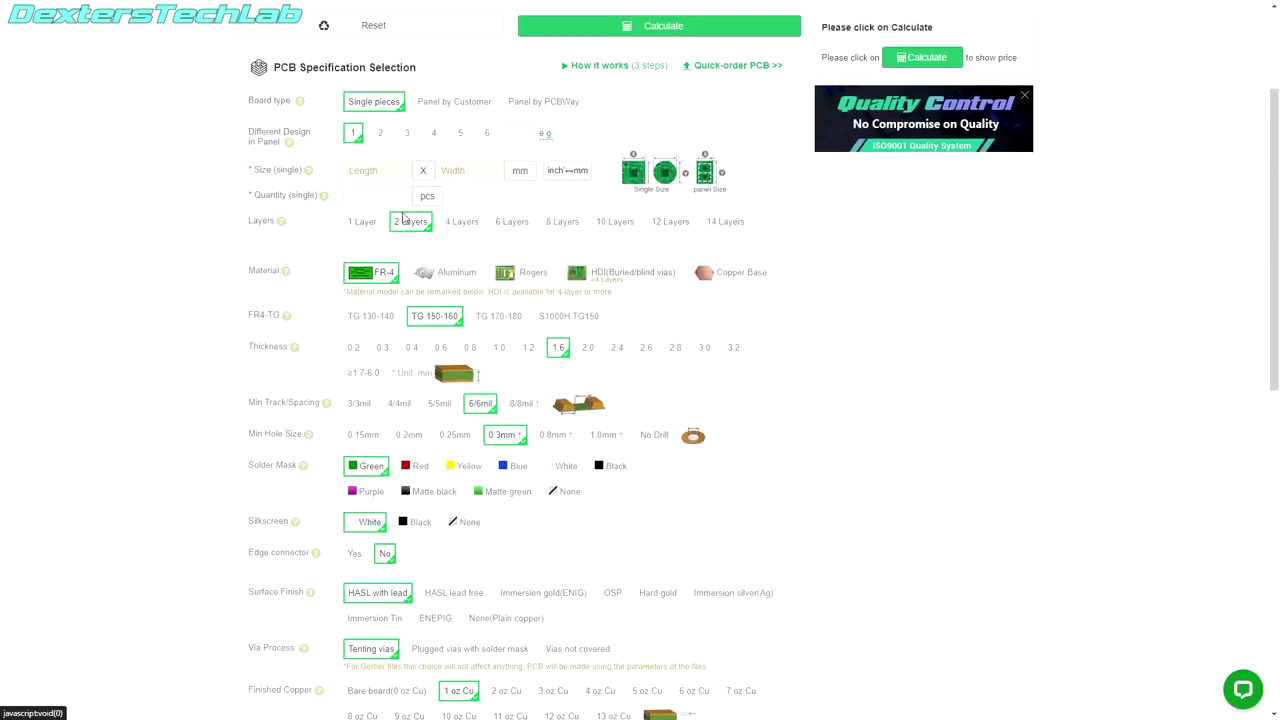
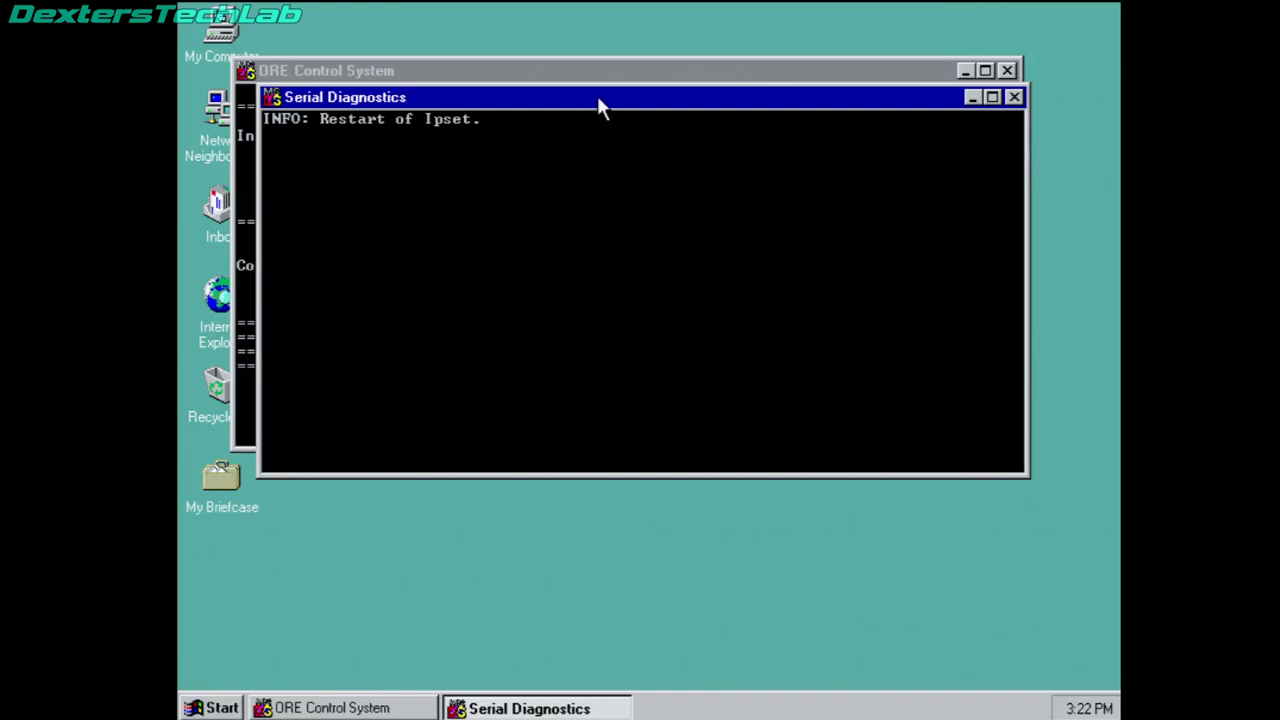
Step: Move Serial Diagnostics lower and bring the ORE console with the 5D Monster Masher log forward
drag(597, 96, 636, 247)
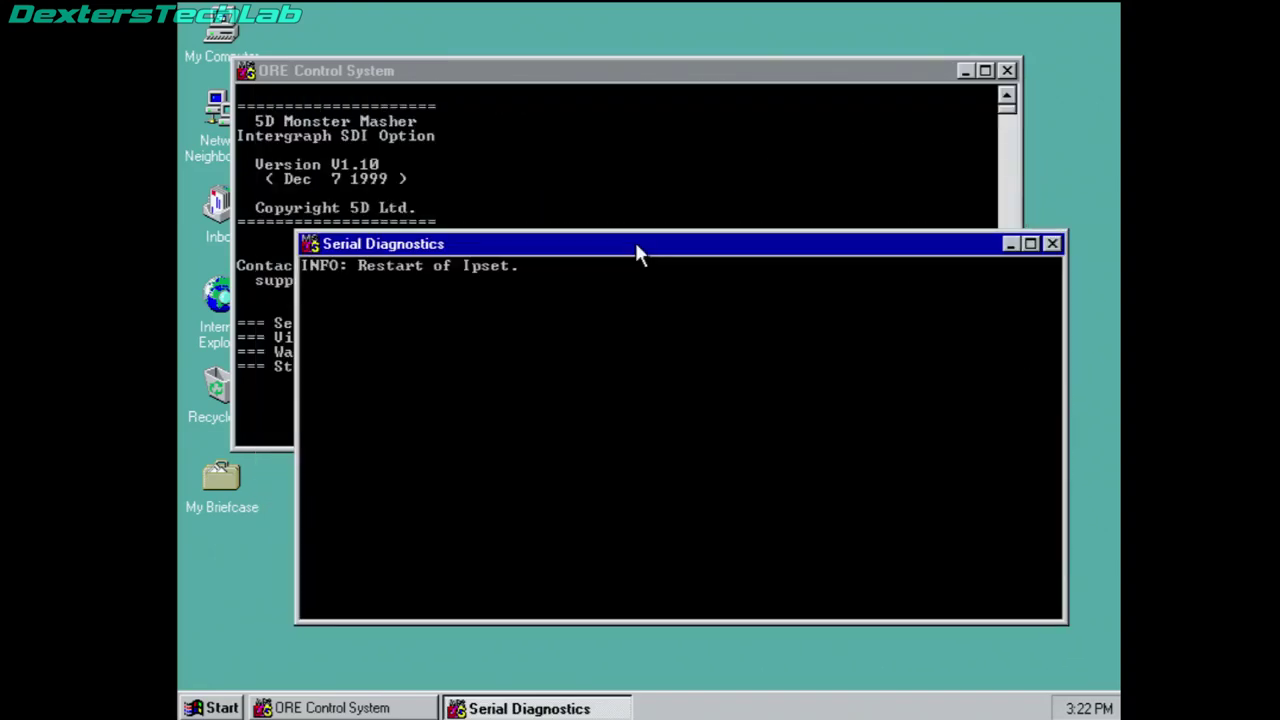
click(618, 72)
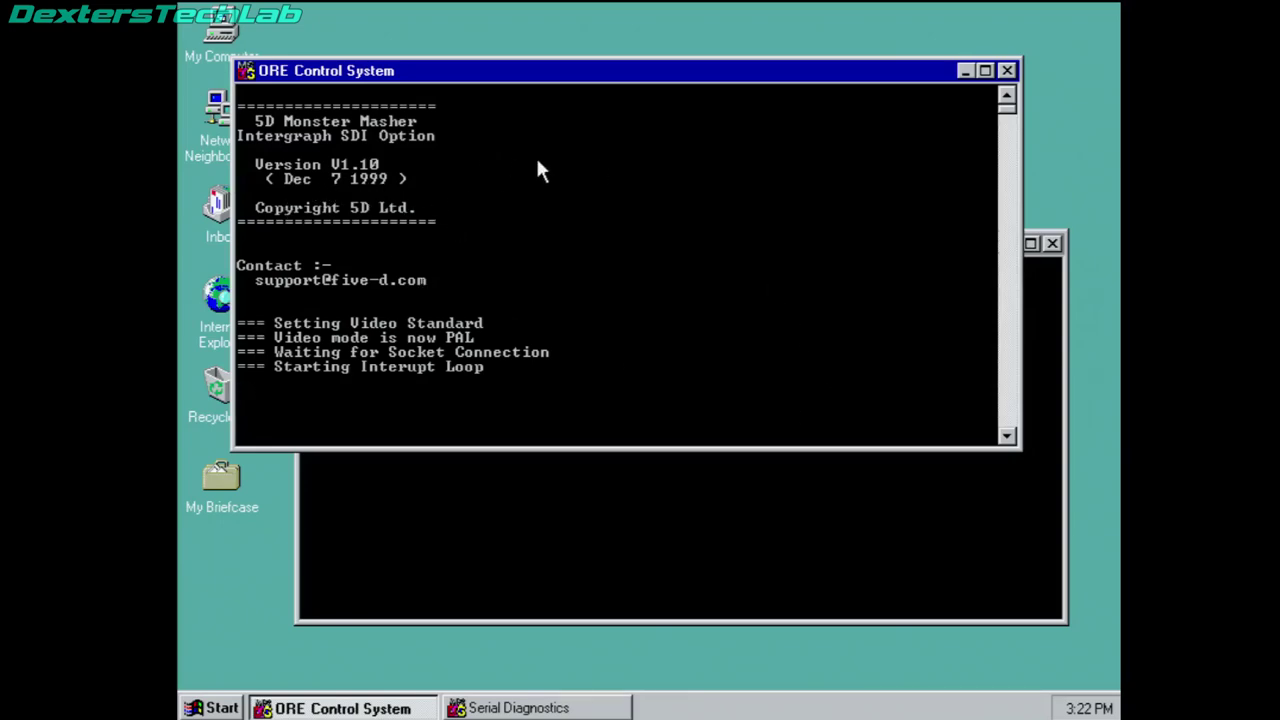
drag(611, 69, 631, 38)
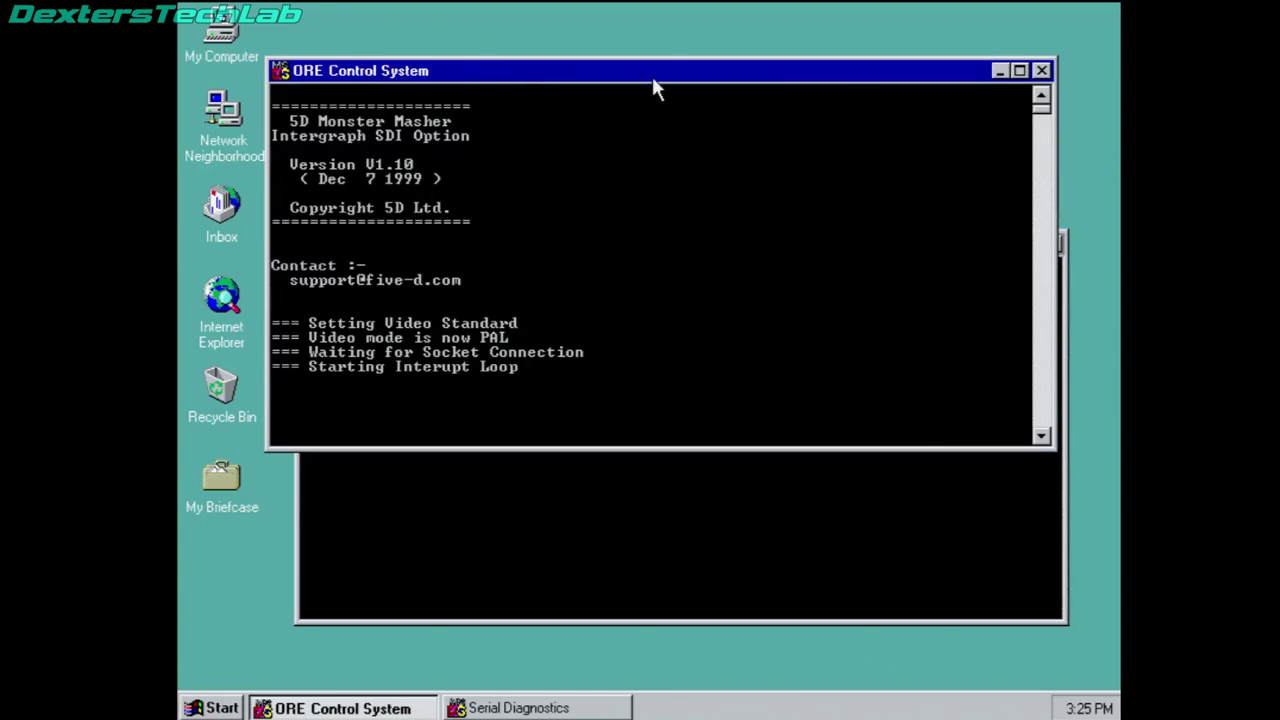
Step: Move Serial Diagnostics up, then close the ORE Control System console and Serial Diagnostics
drag(659, 78, 672, 53)
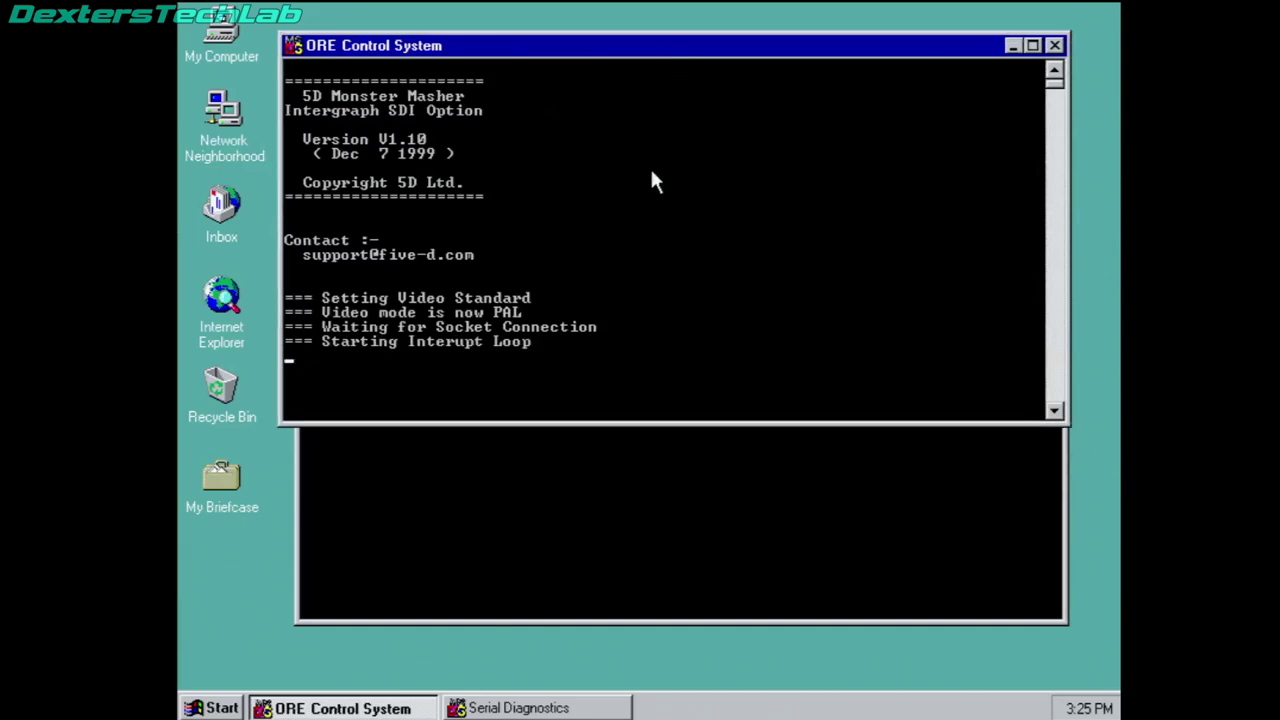
click(699, 514)
drag(463, 246, 476, 160)
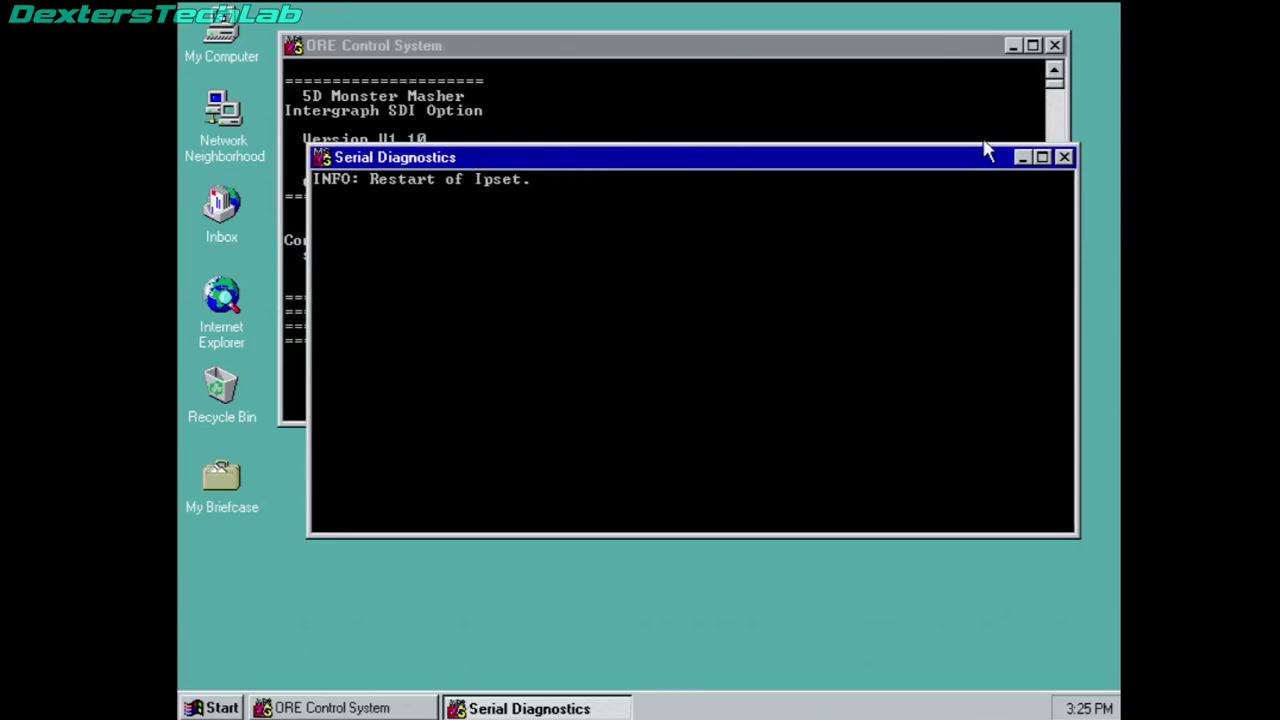
click(1064, 157)
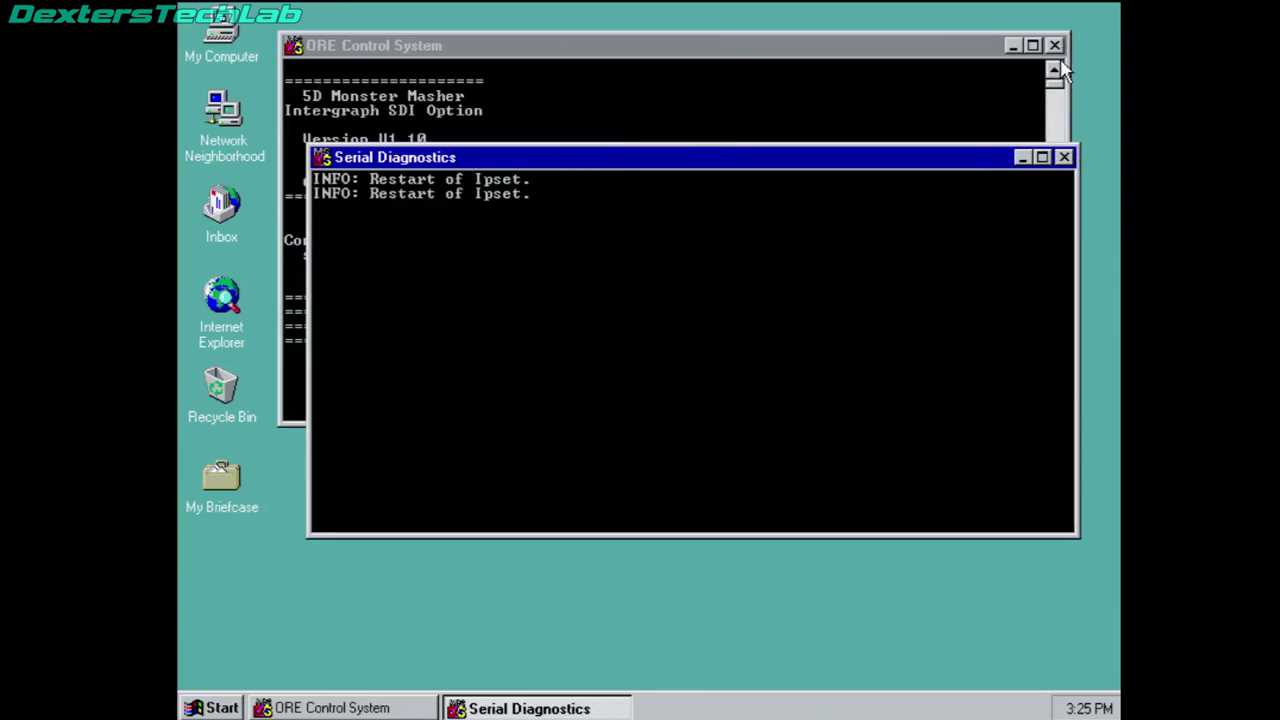
click(1056, 46)
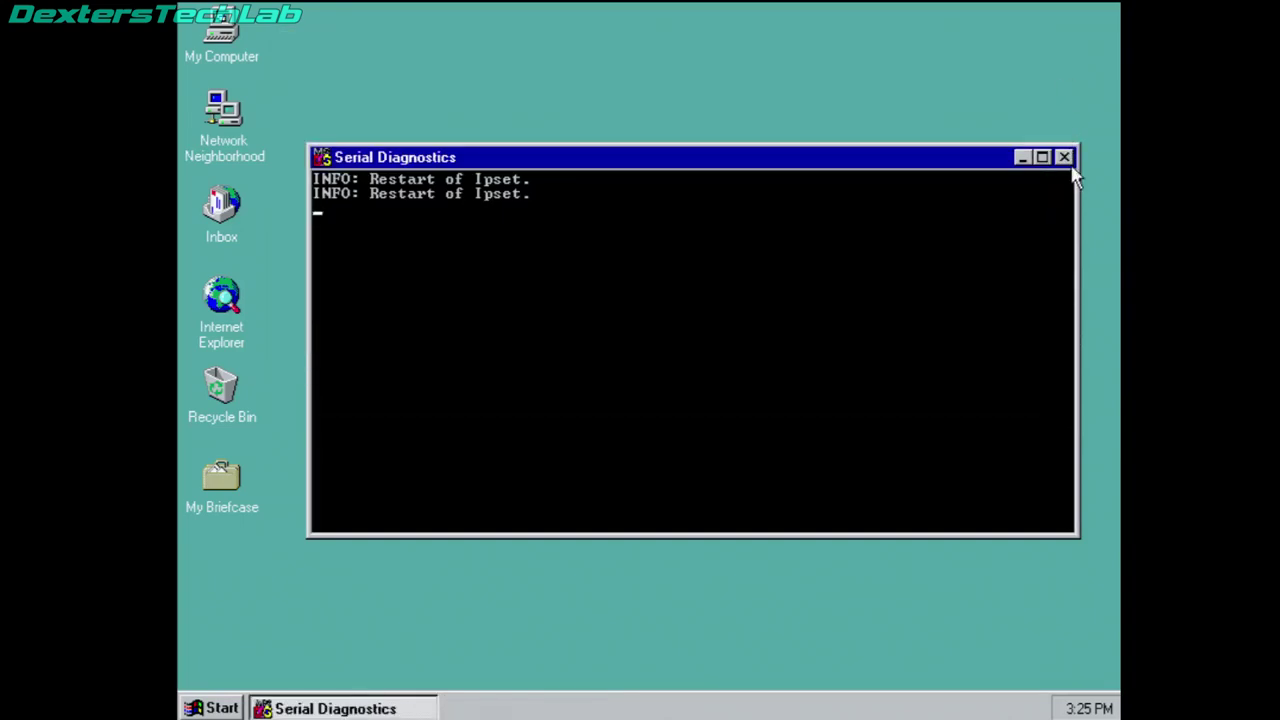
click(1064, 157)
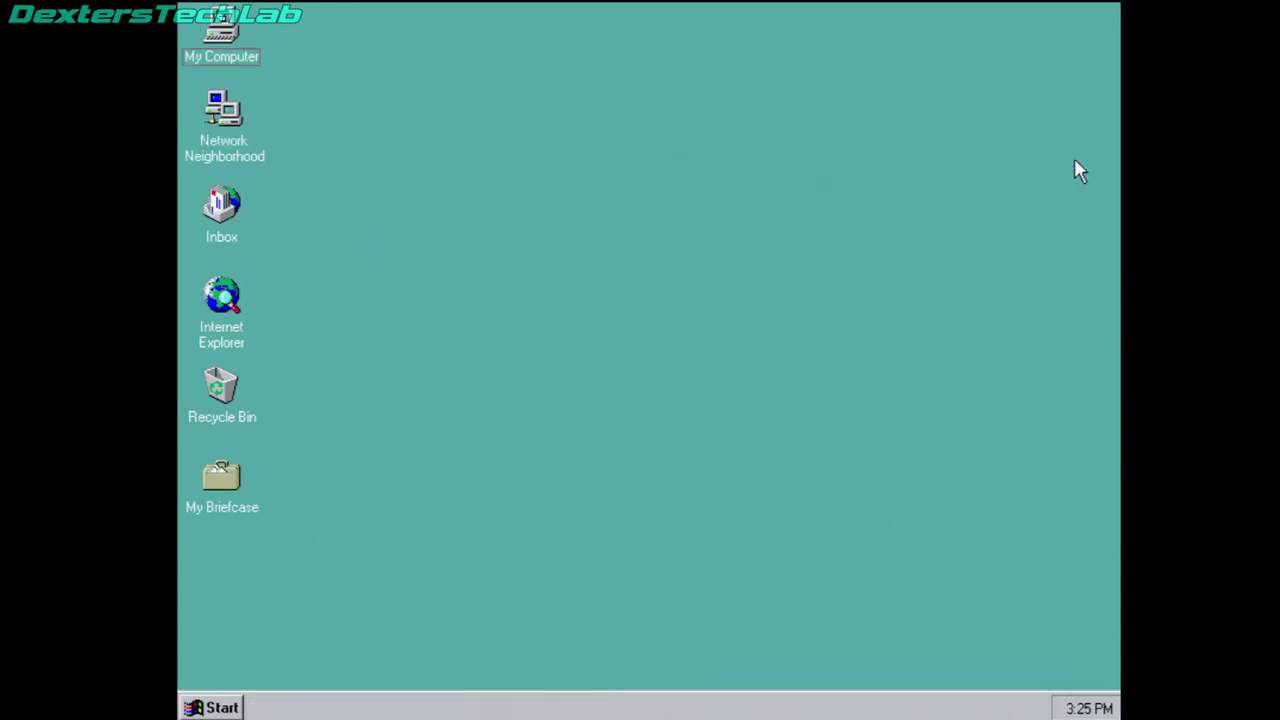
Step: Open the VideoDisks (V:) drive from My Computer and turn on the Explorer toolbar
double_click(222, 30)
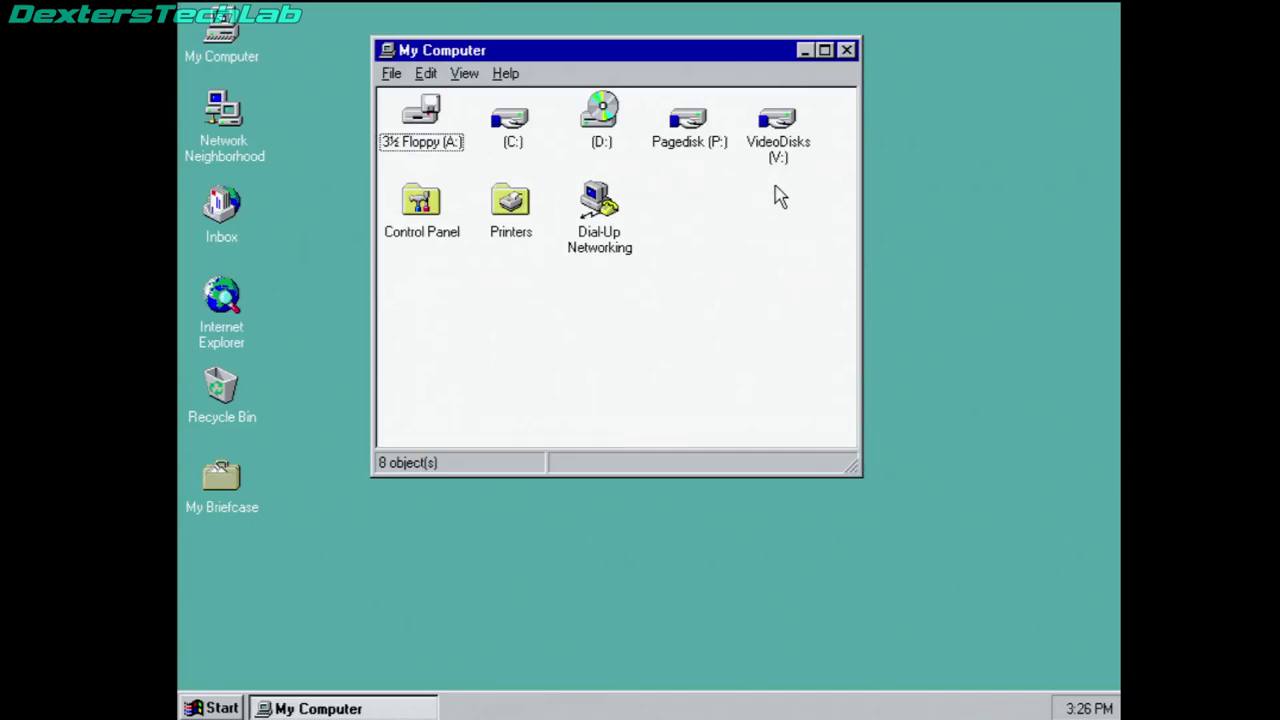
double_click(780, 128)
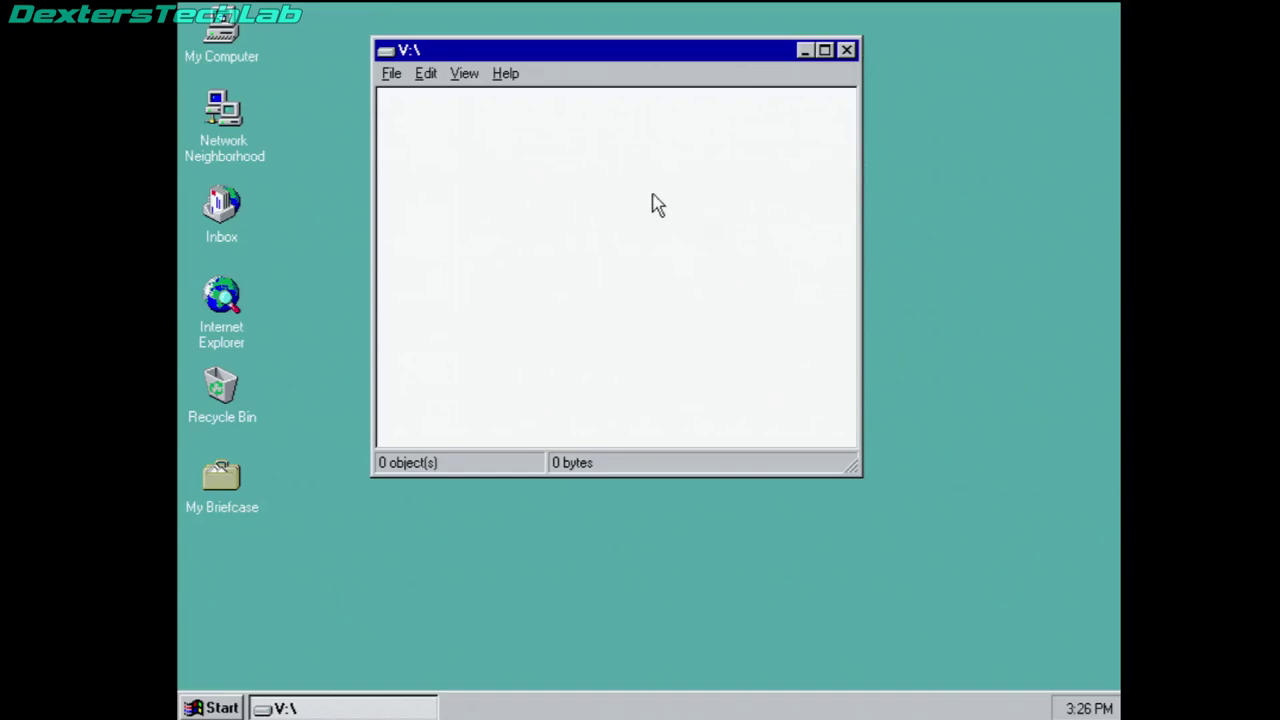
click(466, 76)
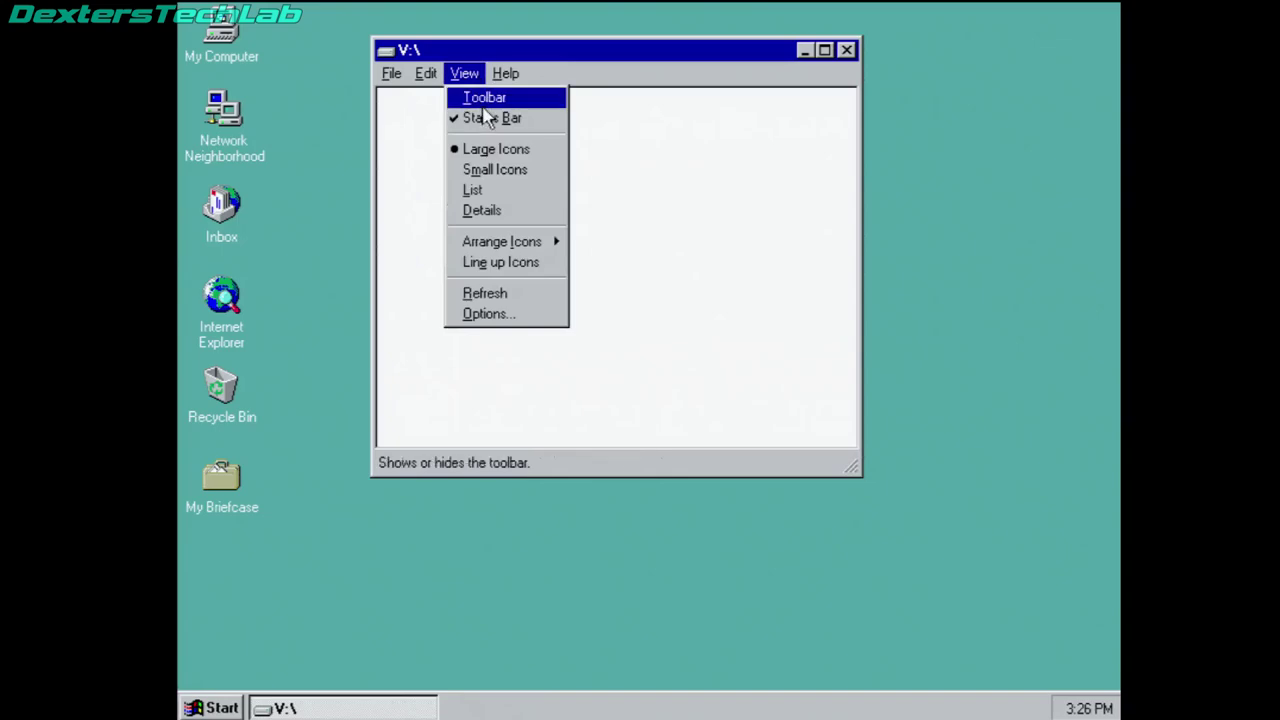
click(487, 98)
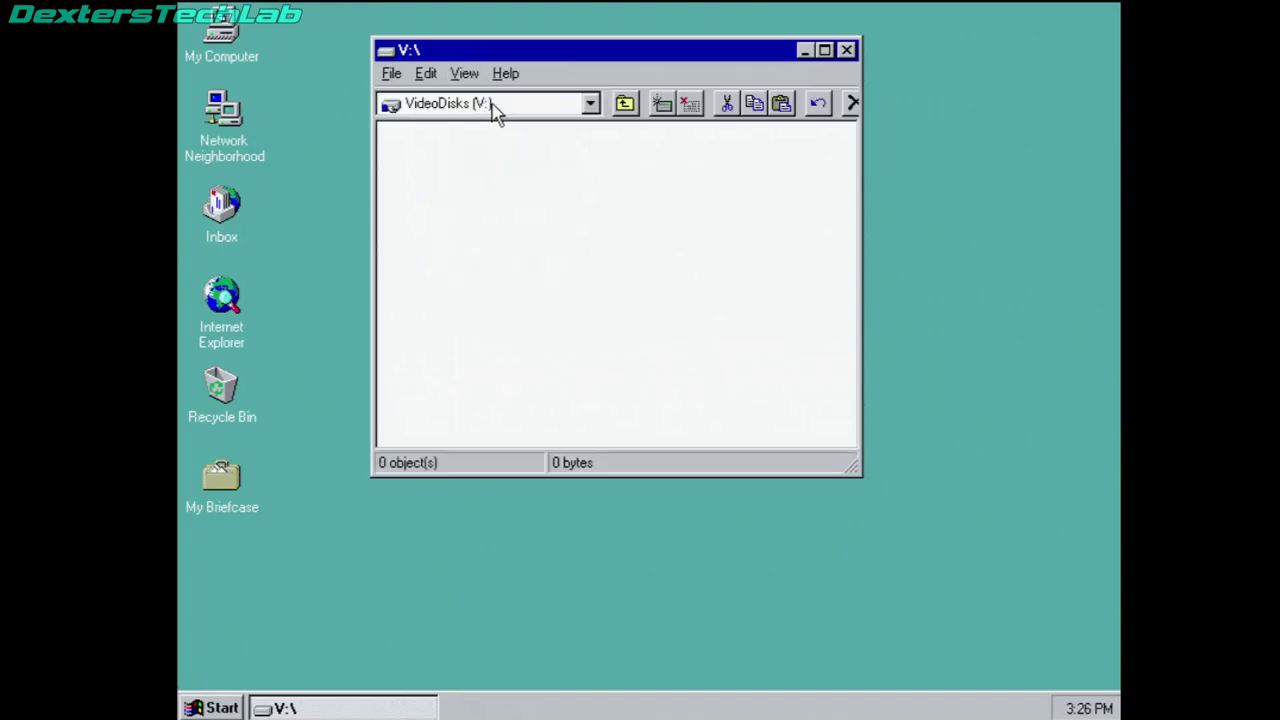
Step: Browse the Pagedisk (P:) drive, then go back and open the C: drive
click(626, 105)
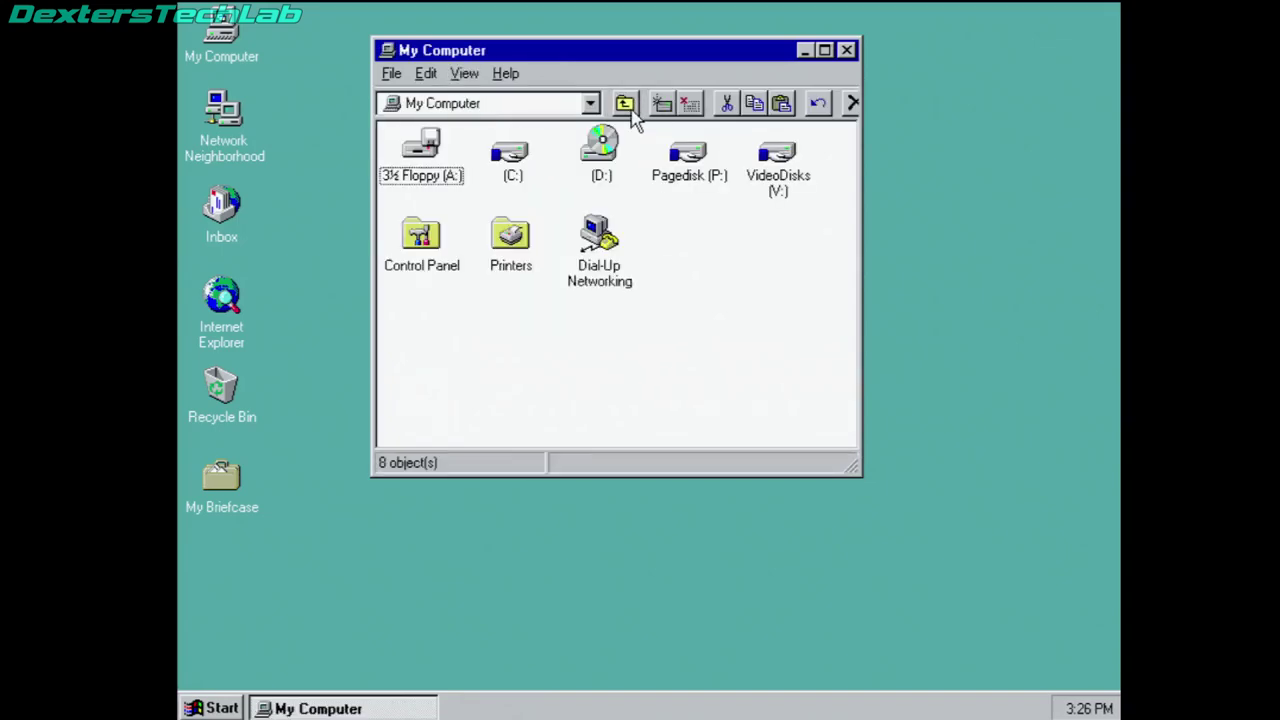
double_click(694, 163)
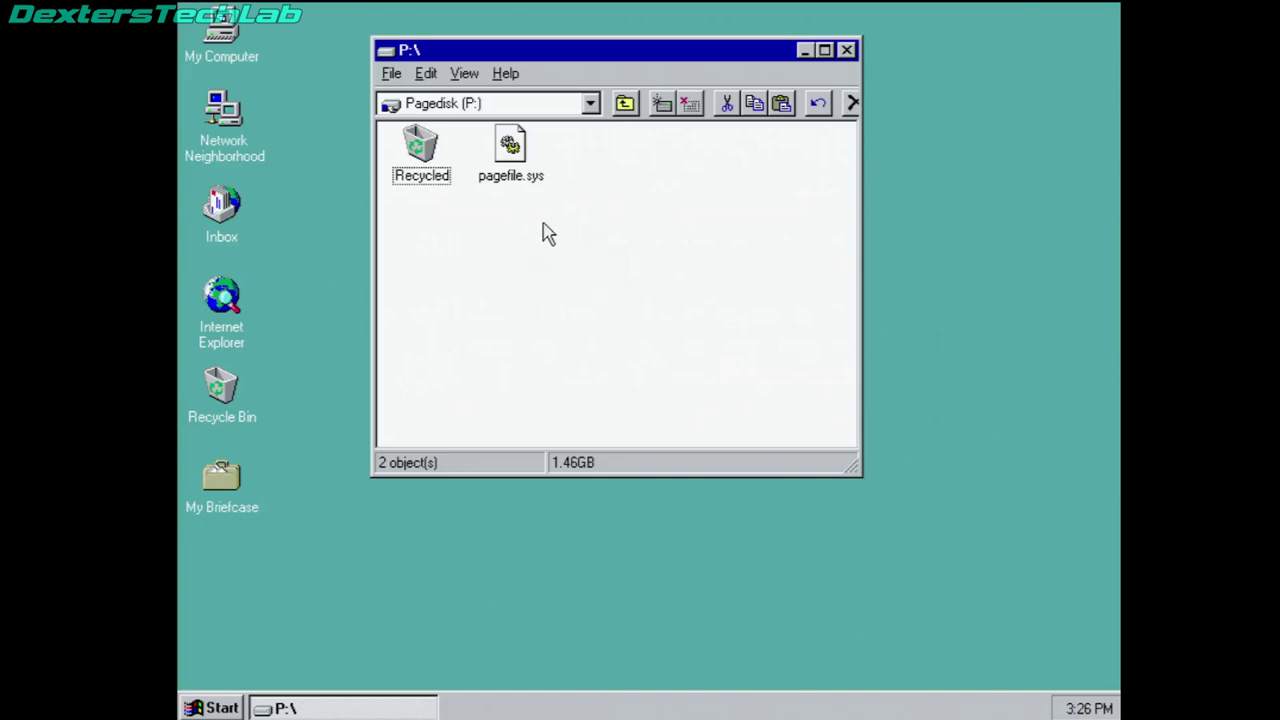
click(625, 104)
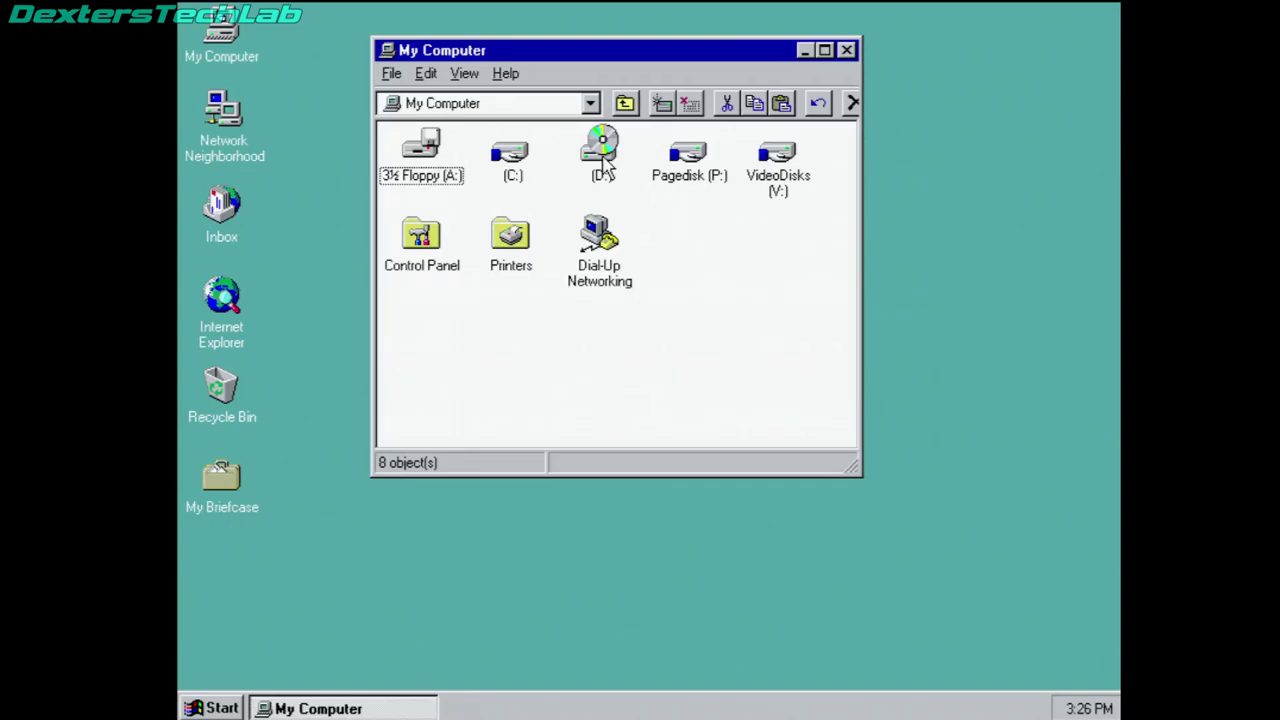
double_click(520, 160)
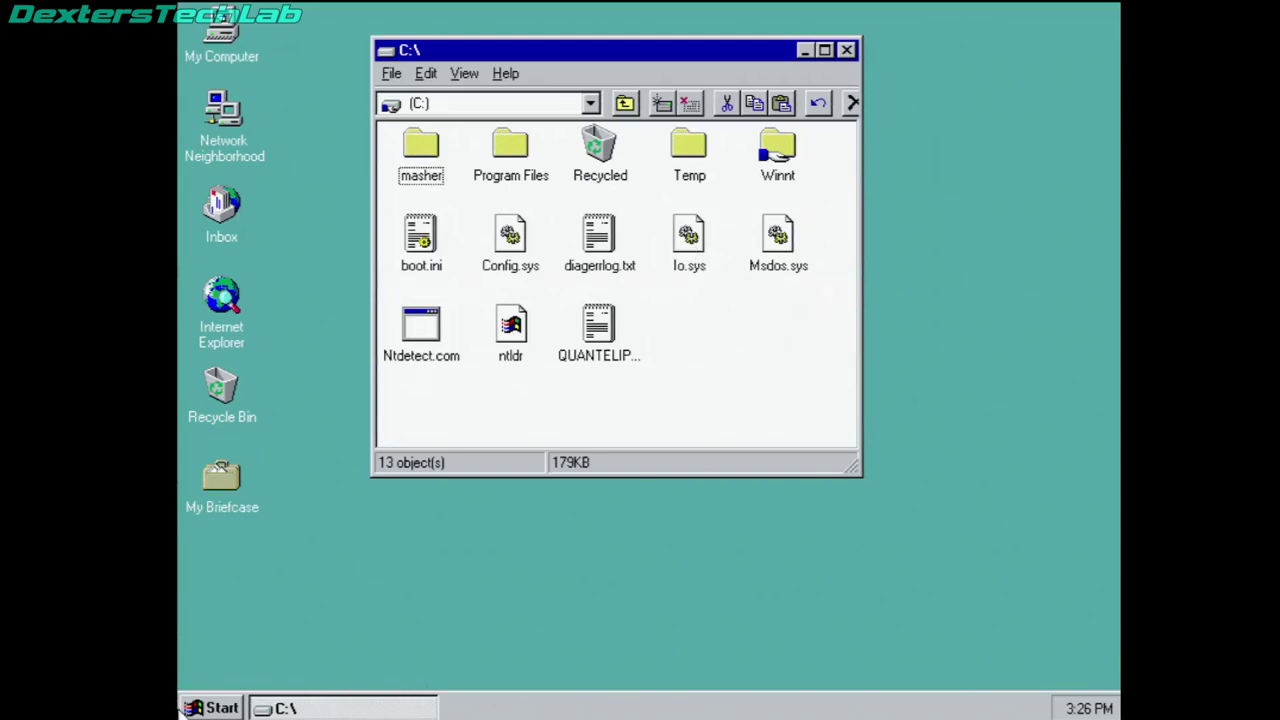
Step: Select the masher folder in the C: drive window
click(210, 708)
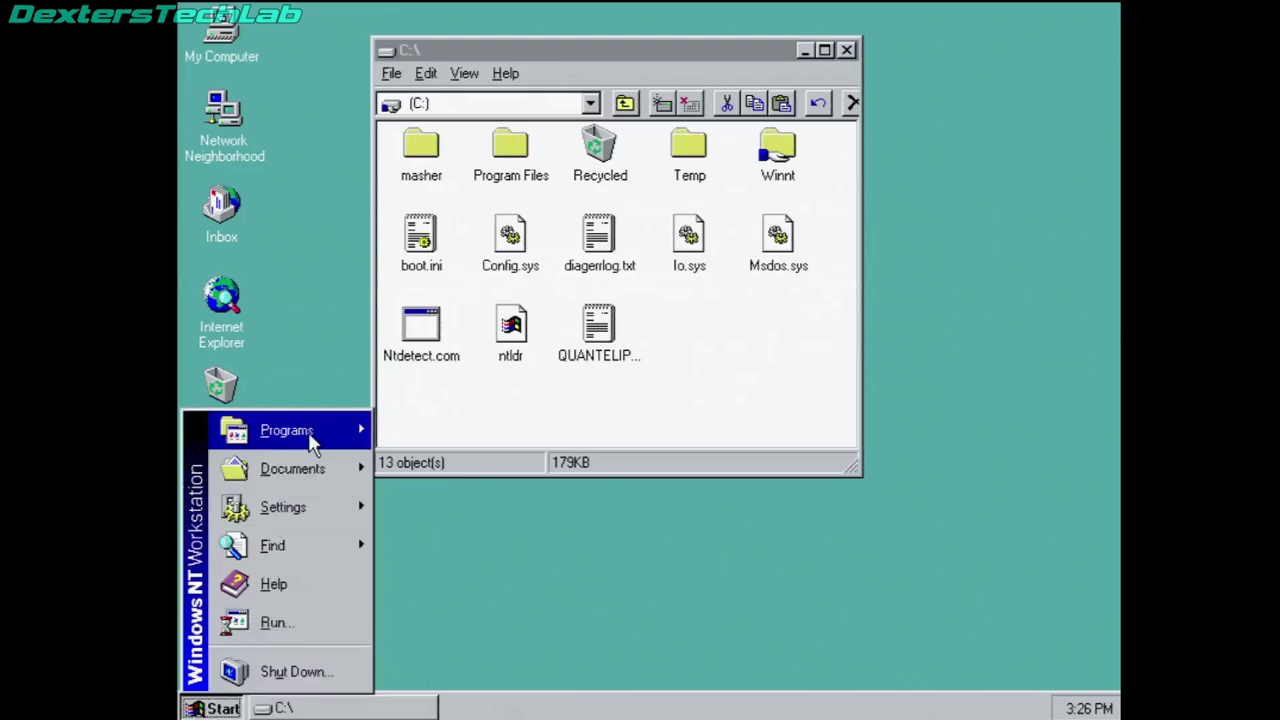
mouse_move(309, 443)
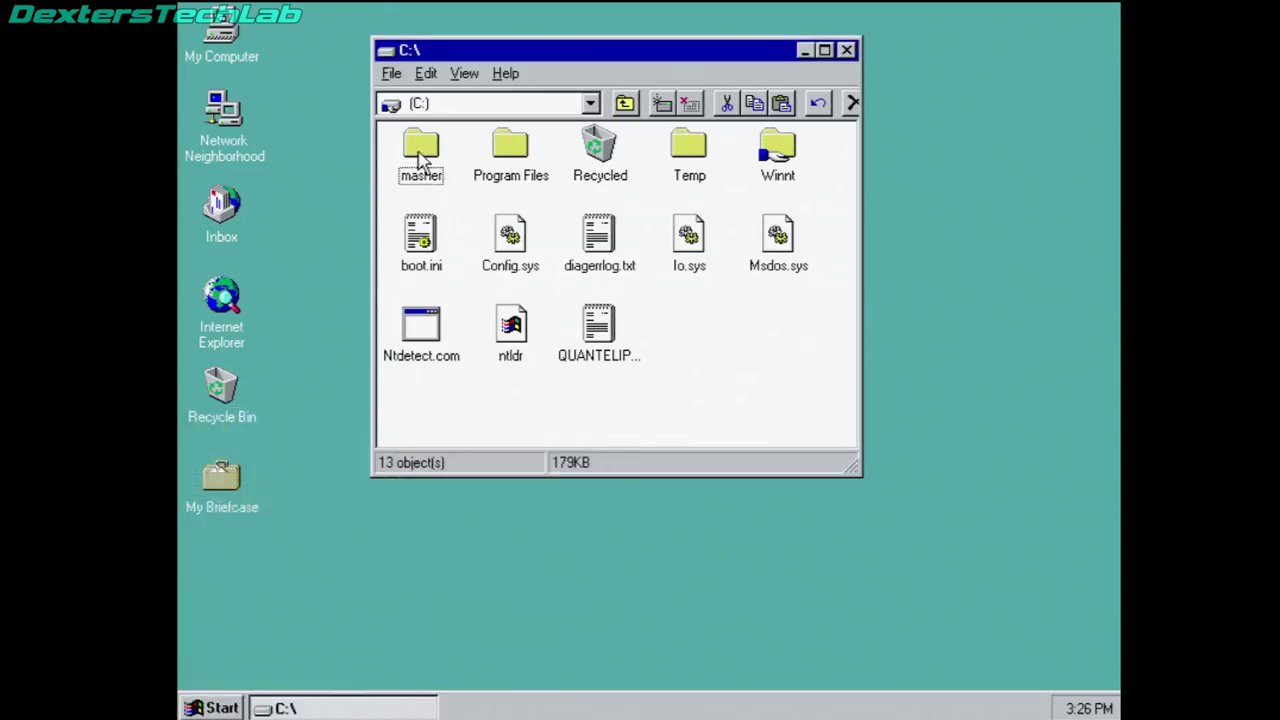
click(420, 160)
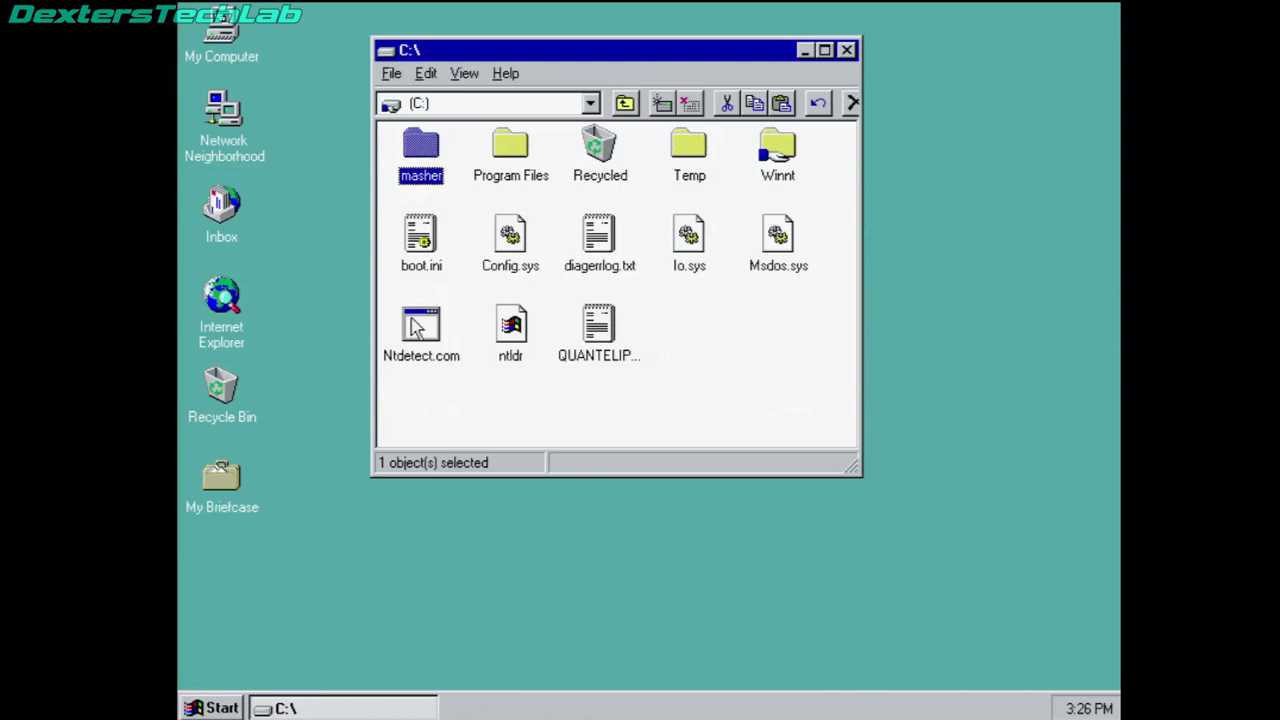
Step: Launch SDICtrl from Start > Programs > StudioZBurst and cancel SDI Video Control unchanged
click(212, 708)
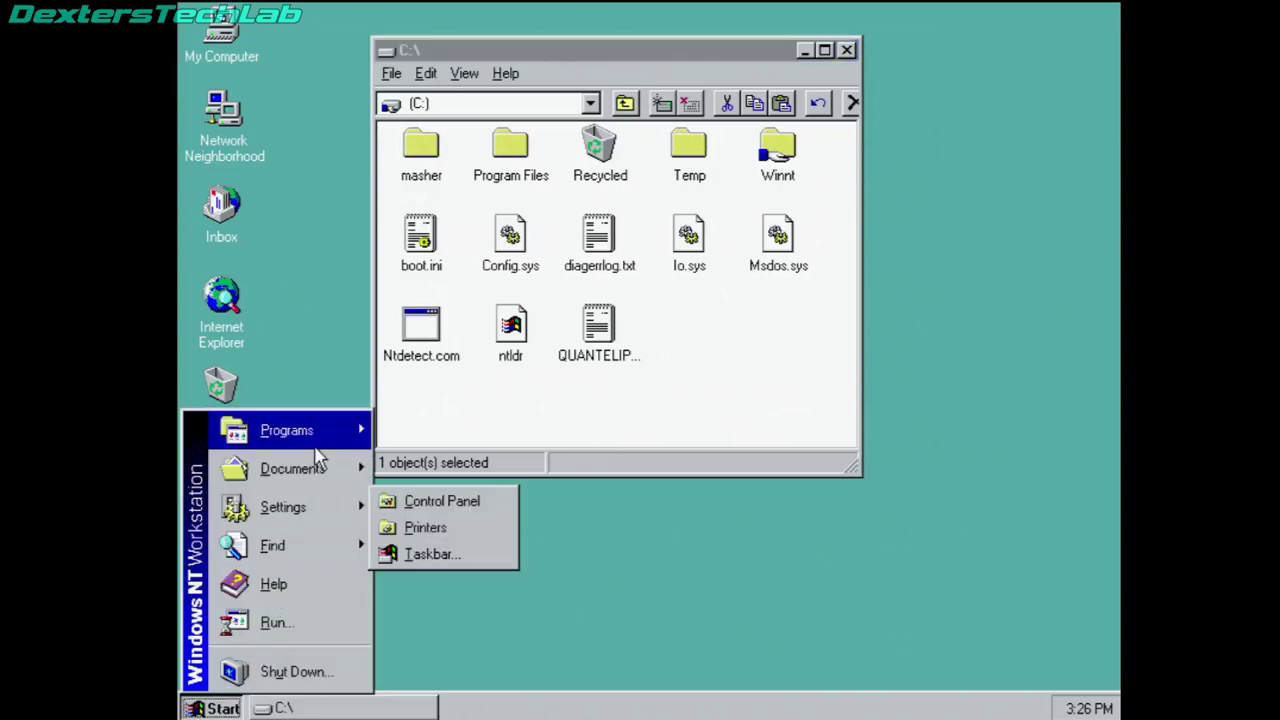
mouse_move(300, 430)
mouse_move(506, 621)
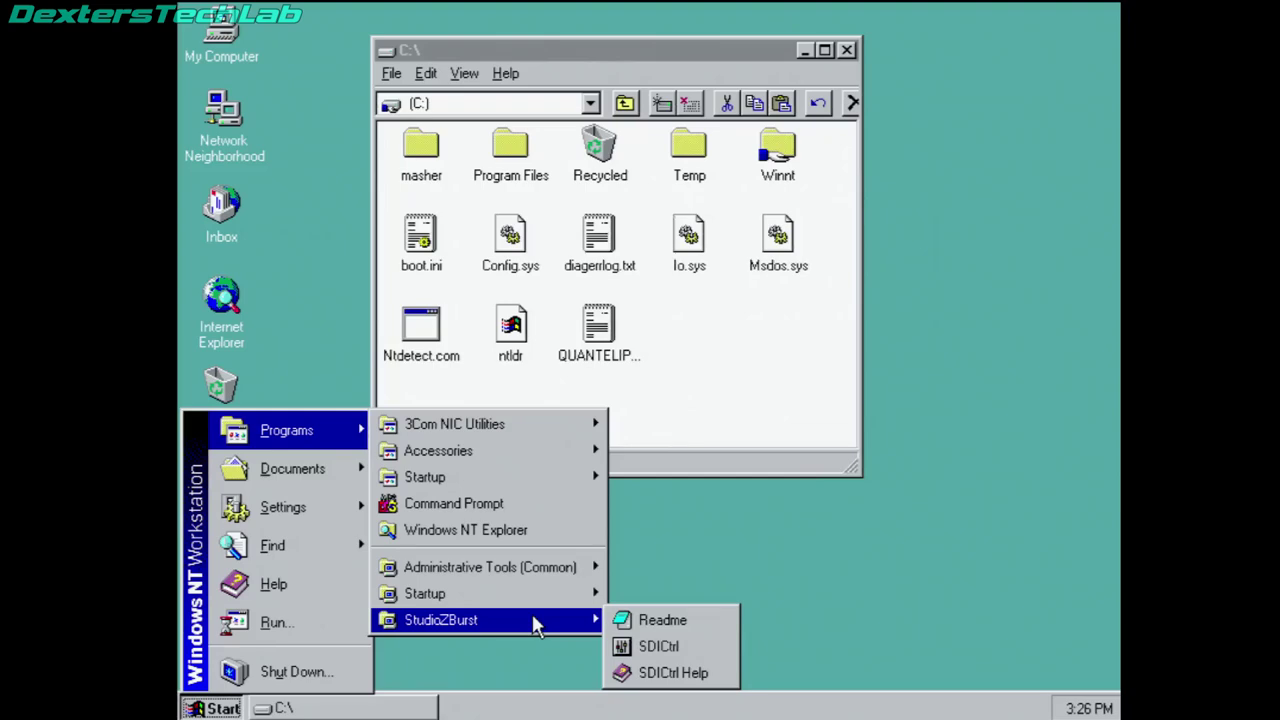
click(686, 646)
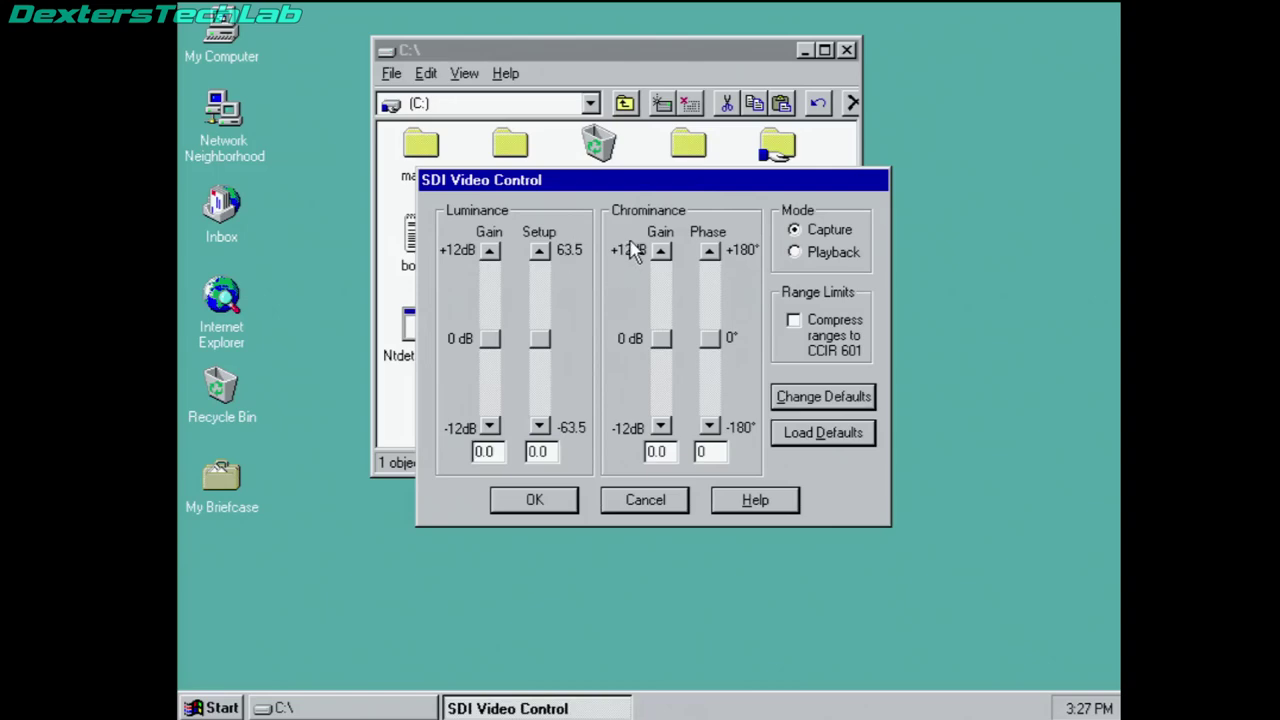
drag(645, 190, 745, 225)
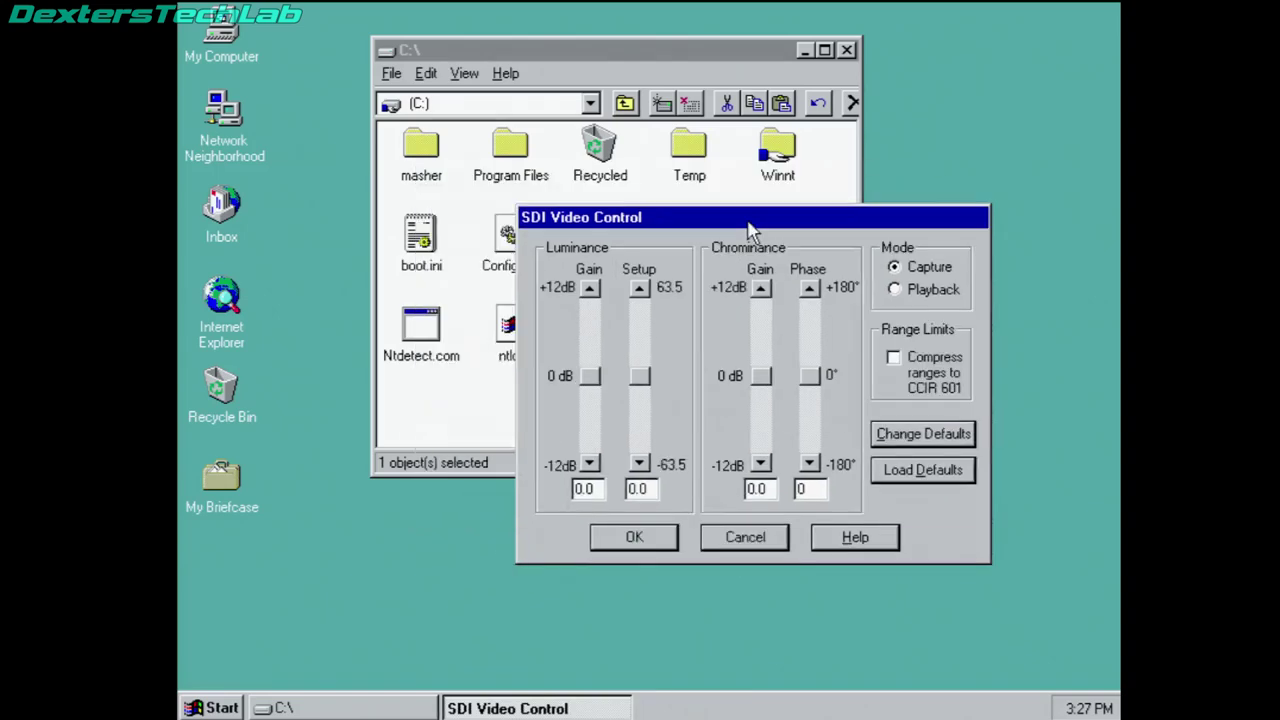
click(764, 537)
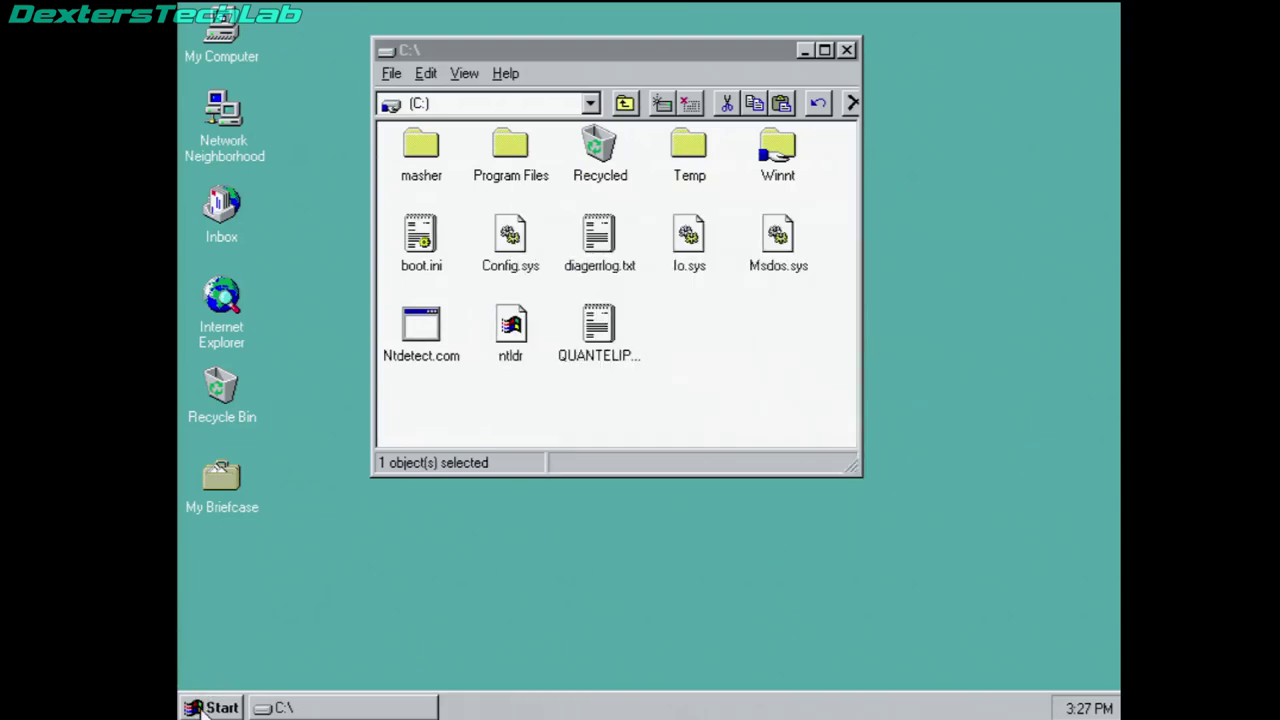
double_click(423, 143)
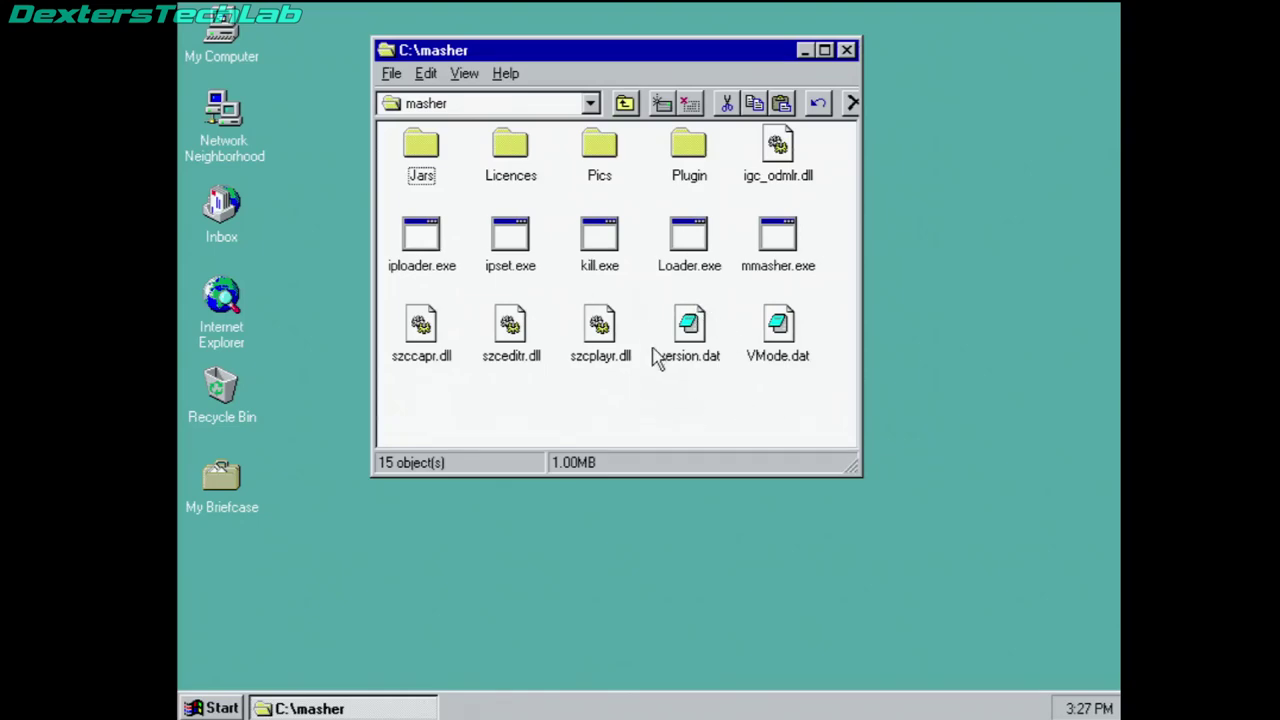
double_click(440, 176)
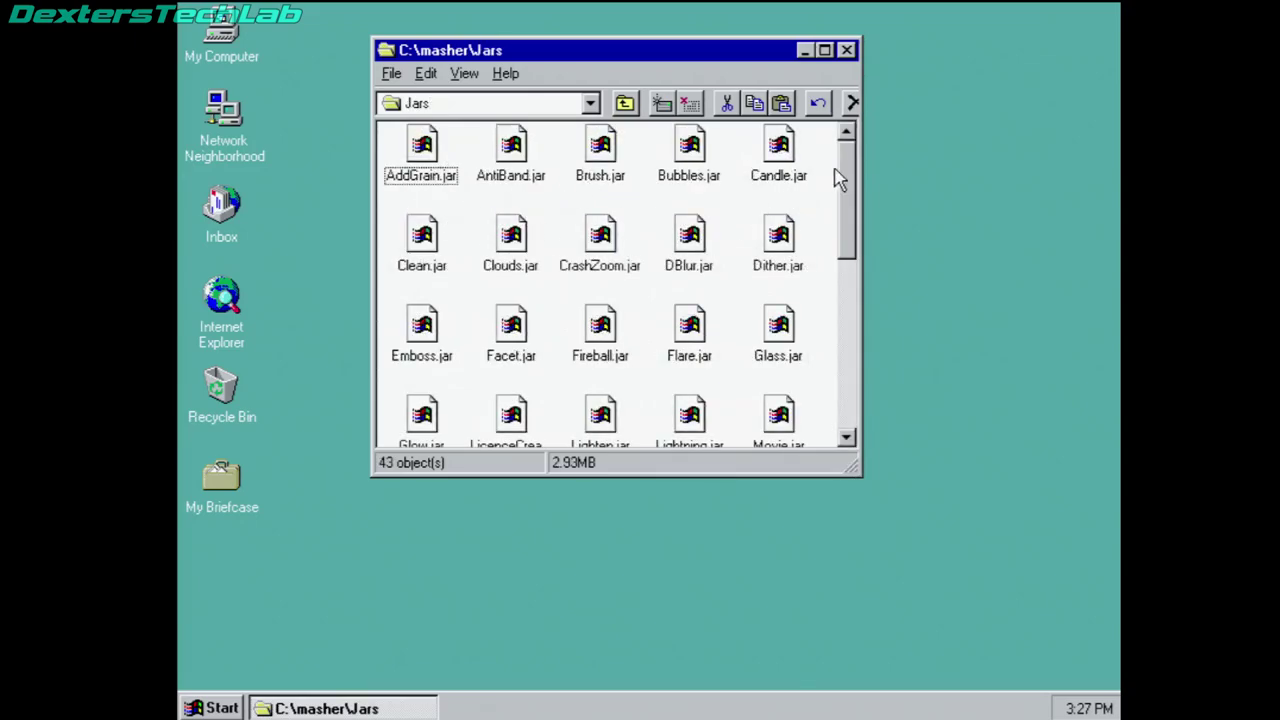
drag(848, 194, 861, 372)
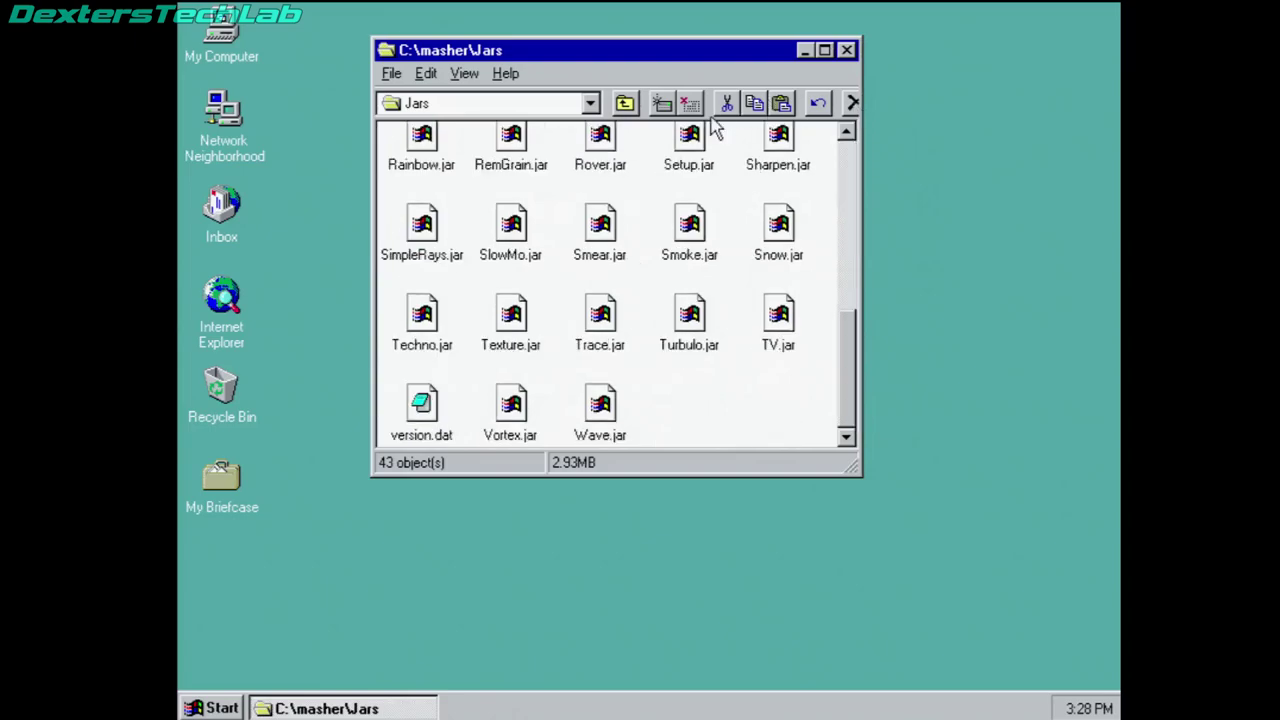
click(845, 165)
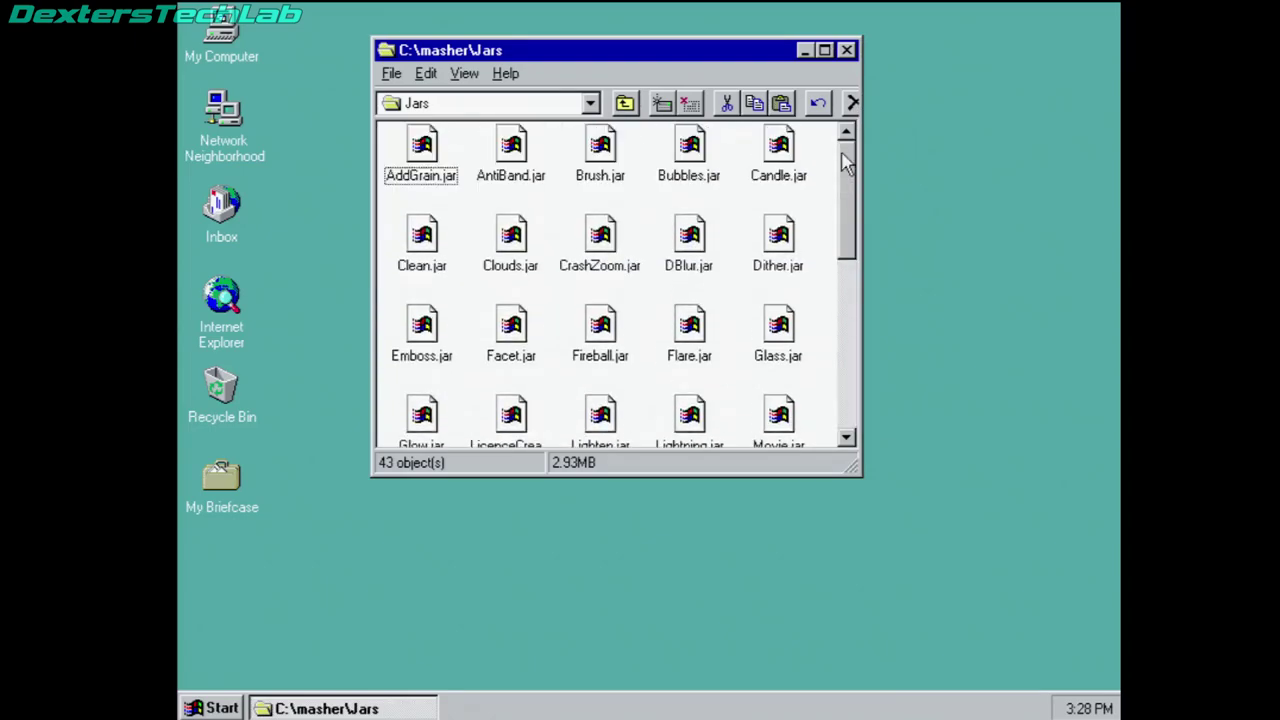
click(626, 106)
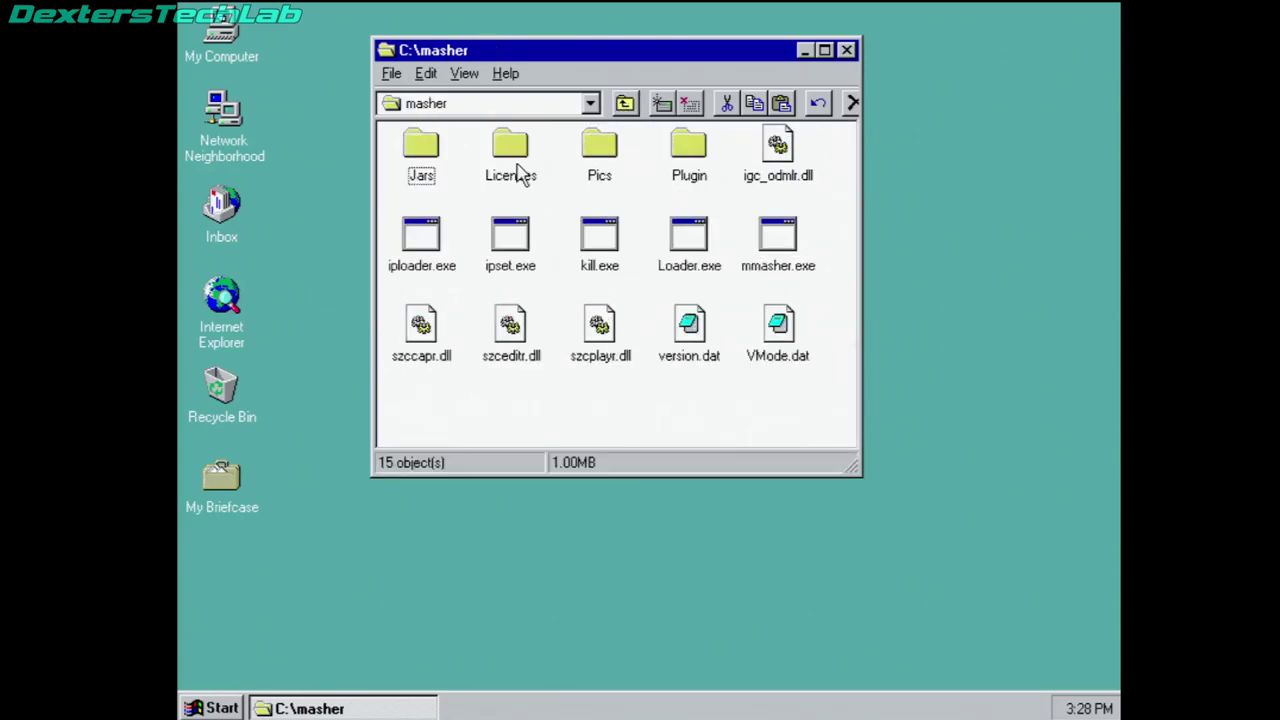
Step: Open 5D_Licences.dat from the Licences folder in Notepad
double_click(513, 155)
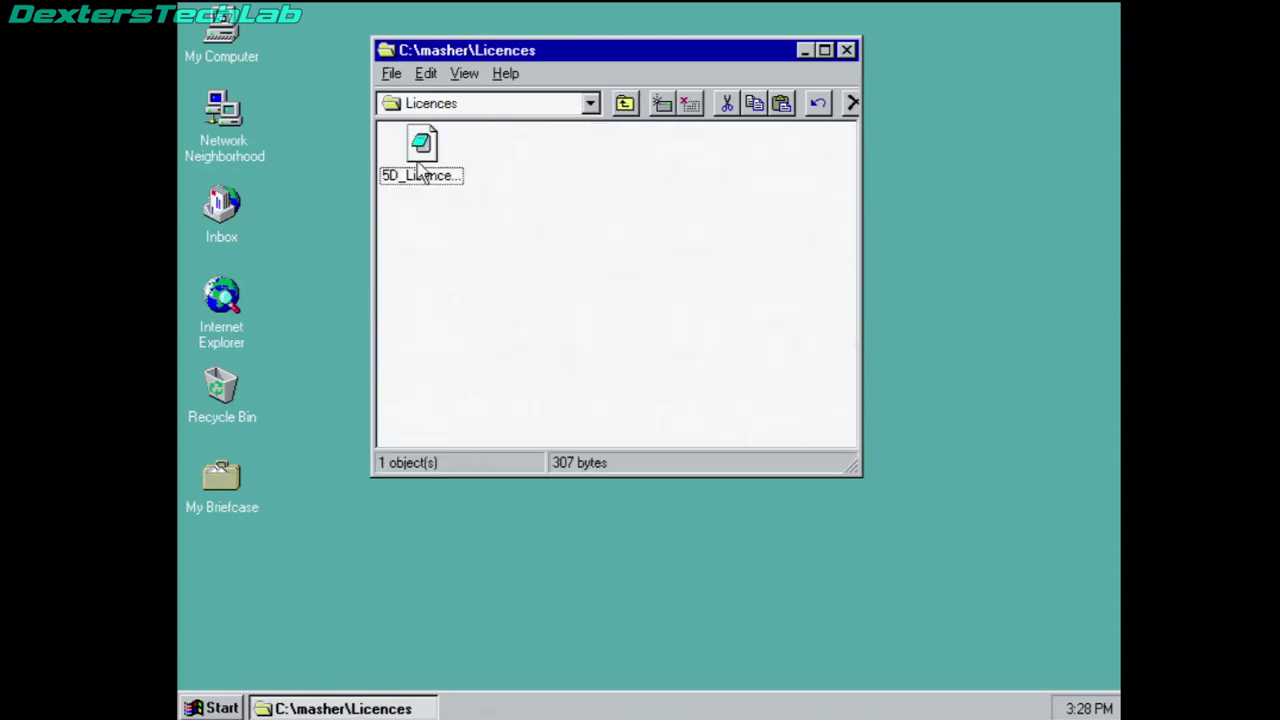
click(420, 162)
double_click(423, 170)
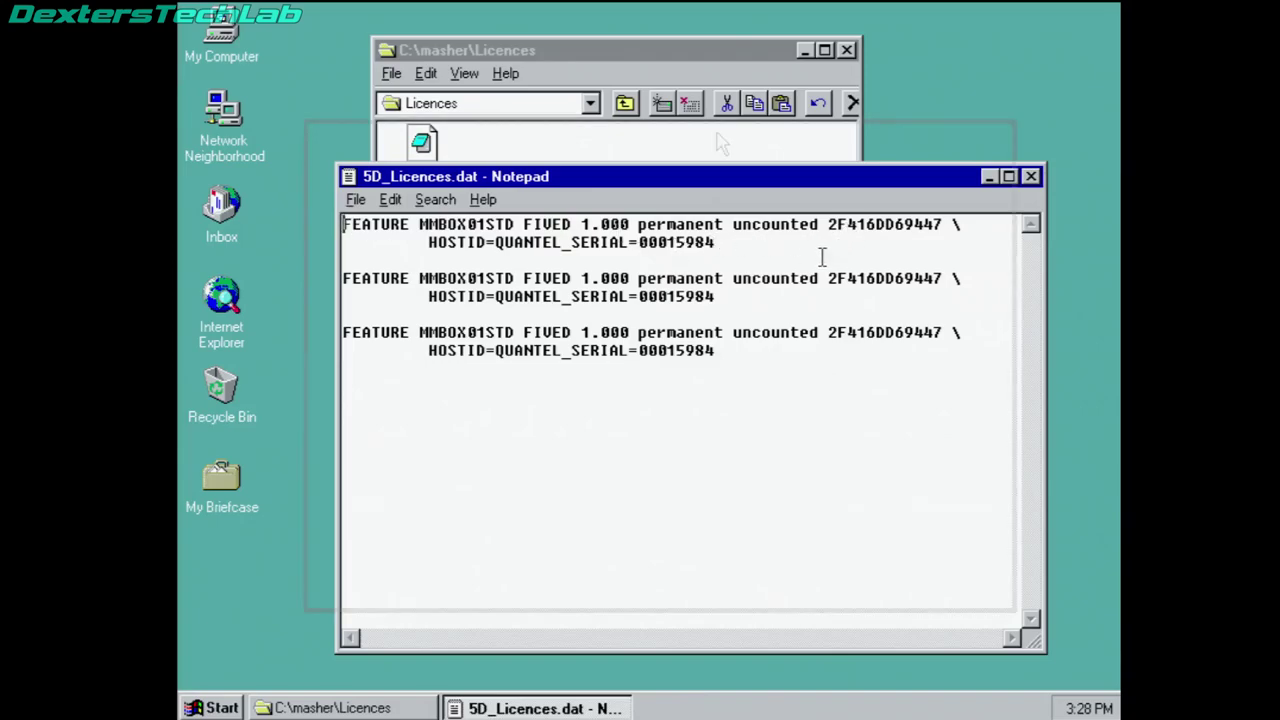
drag(749, 185, 718, 143)
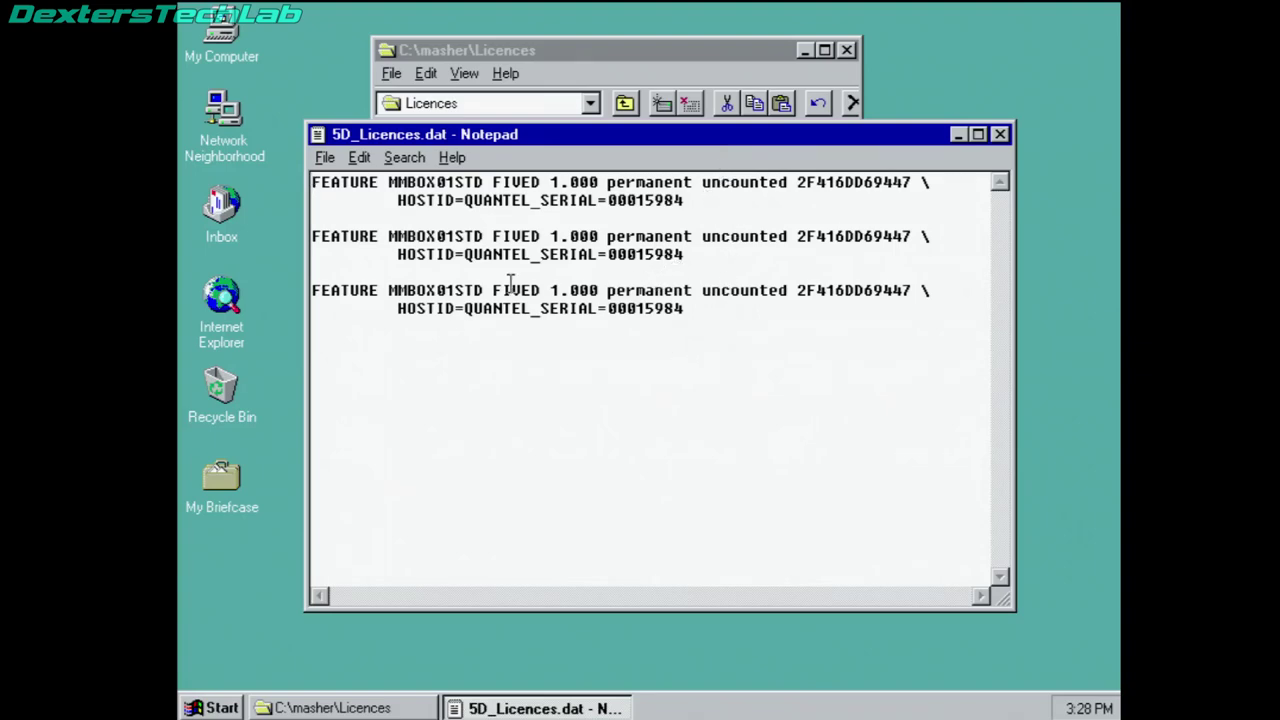
Step: Highlight the HOSTID=QUANTEL_ serial digits, then close Notepad and return to the masher folder
drag(397, 200, 538, 196)
click(600, 200)
drag(636, 201, 690, 201)
click(712, 201)
drag(637, 201, 690, 201)
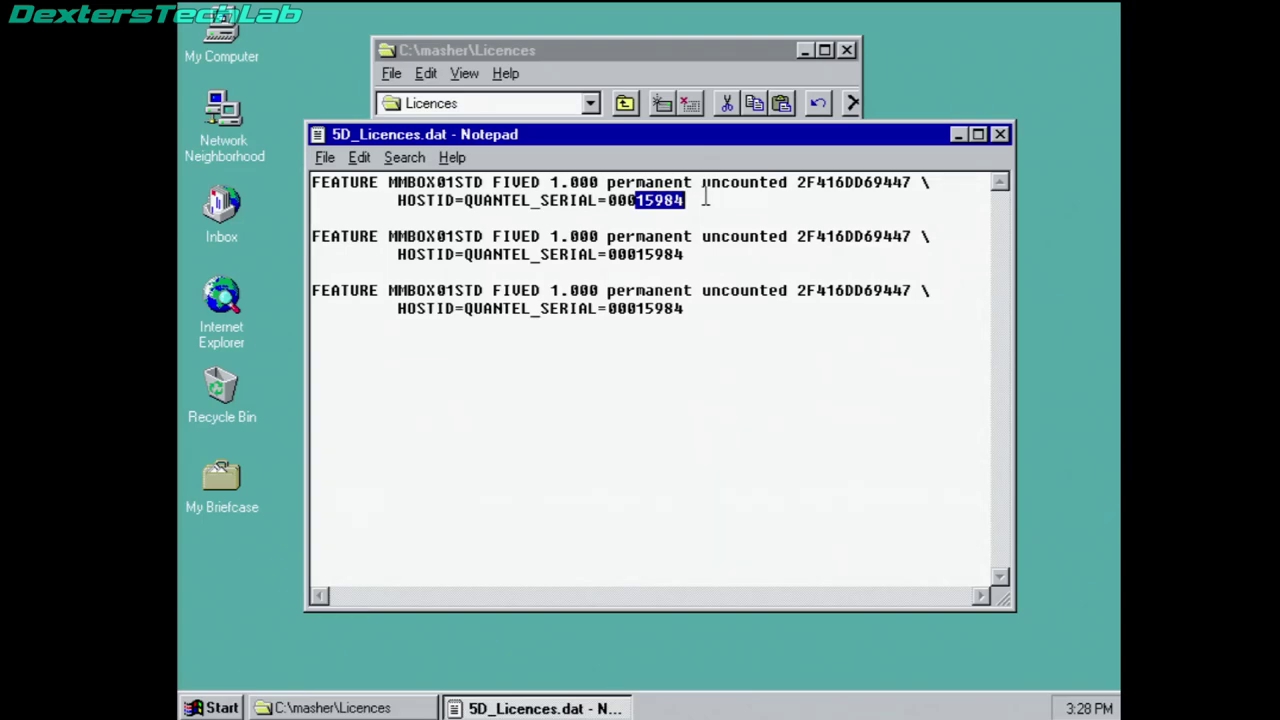
click(706, 200)
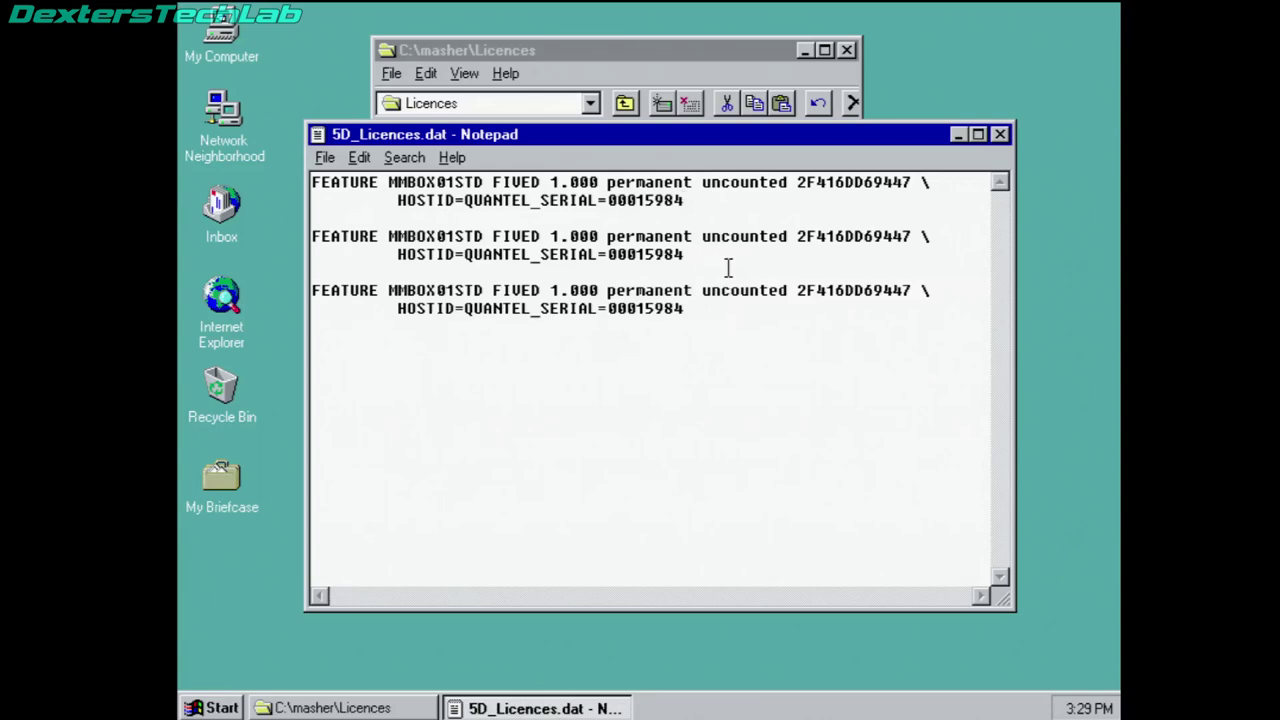
click(1000, 134)
click(624, 104)
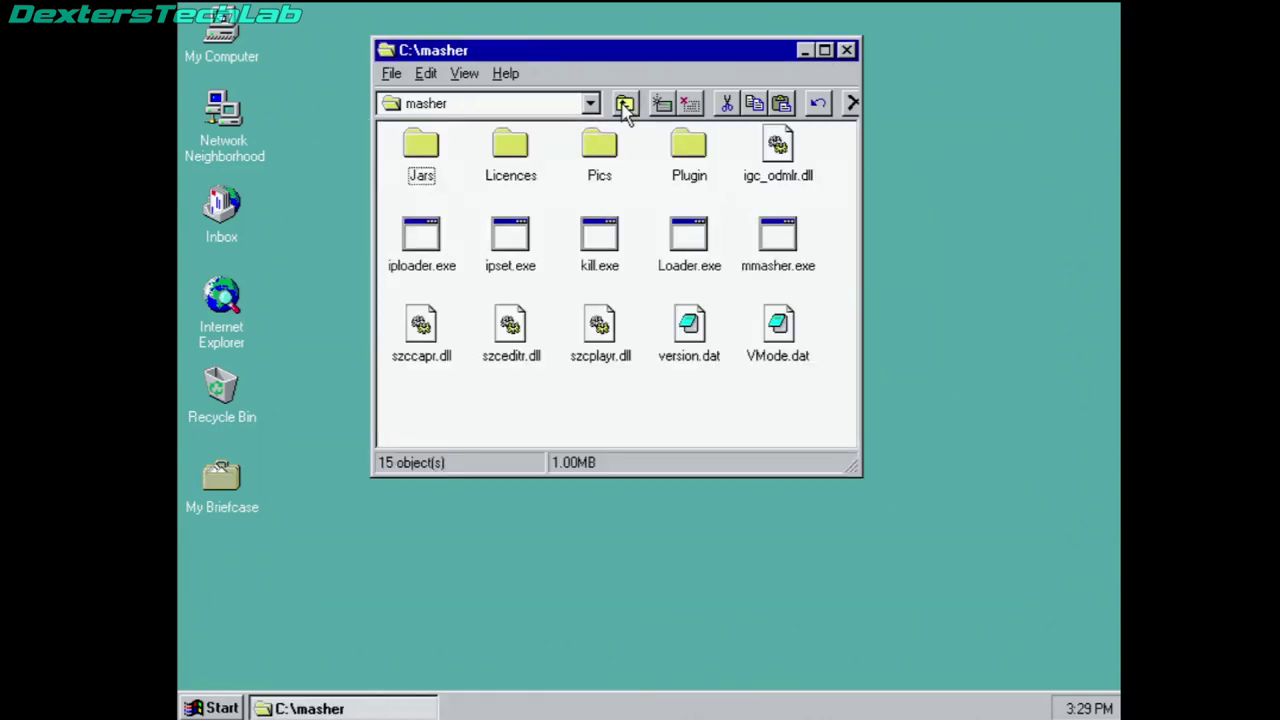
Step: Open the Pics folder and look over images in0, in1, in2 and in3
double_click(608, 155)
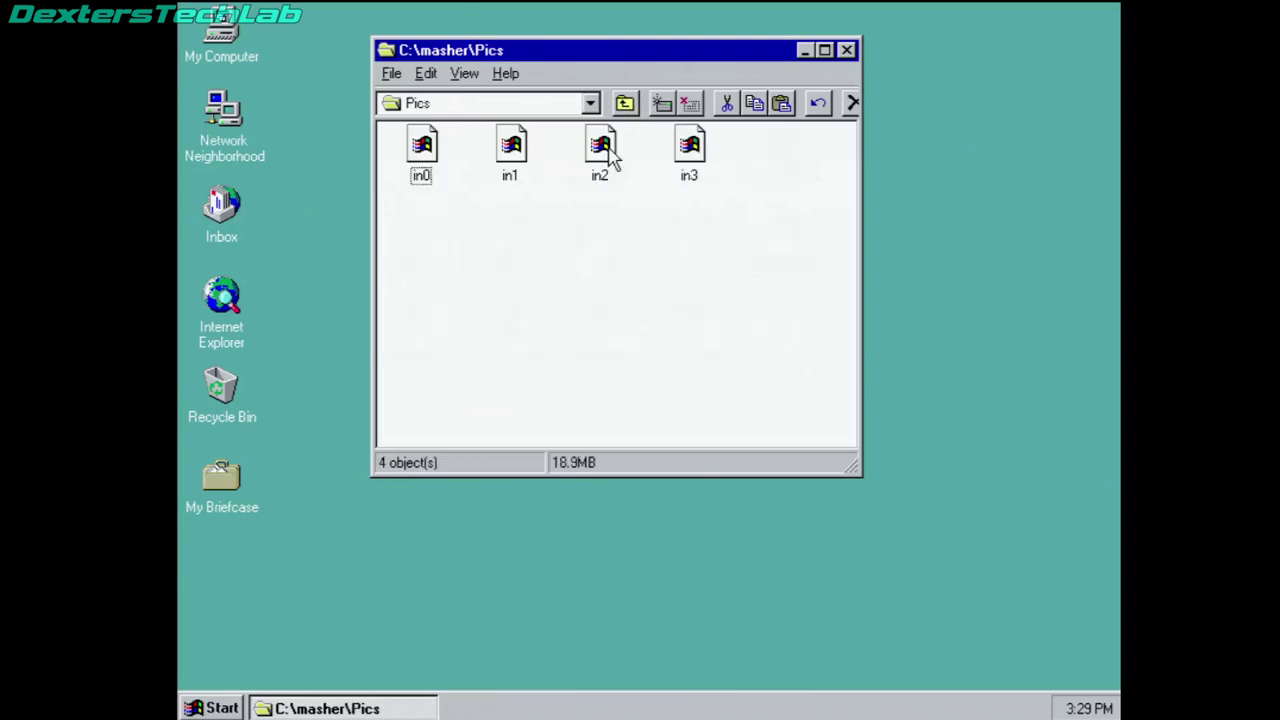
click(428, 158)
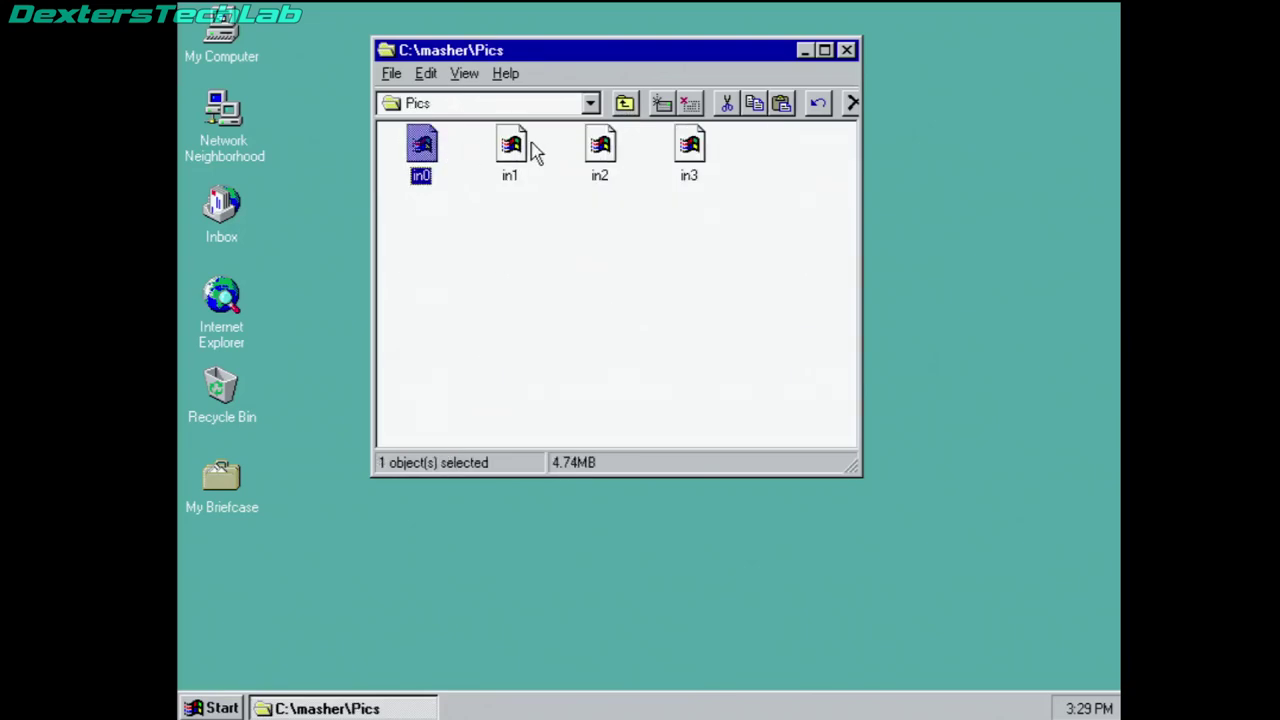
click(531, 148)
click(609, 152)
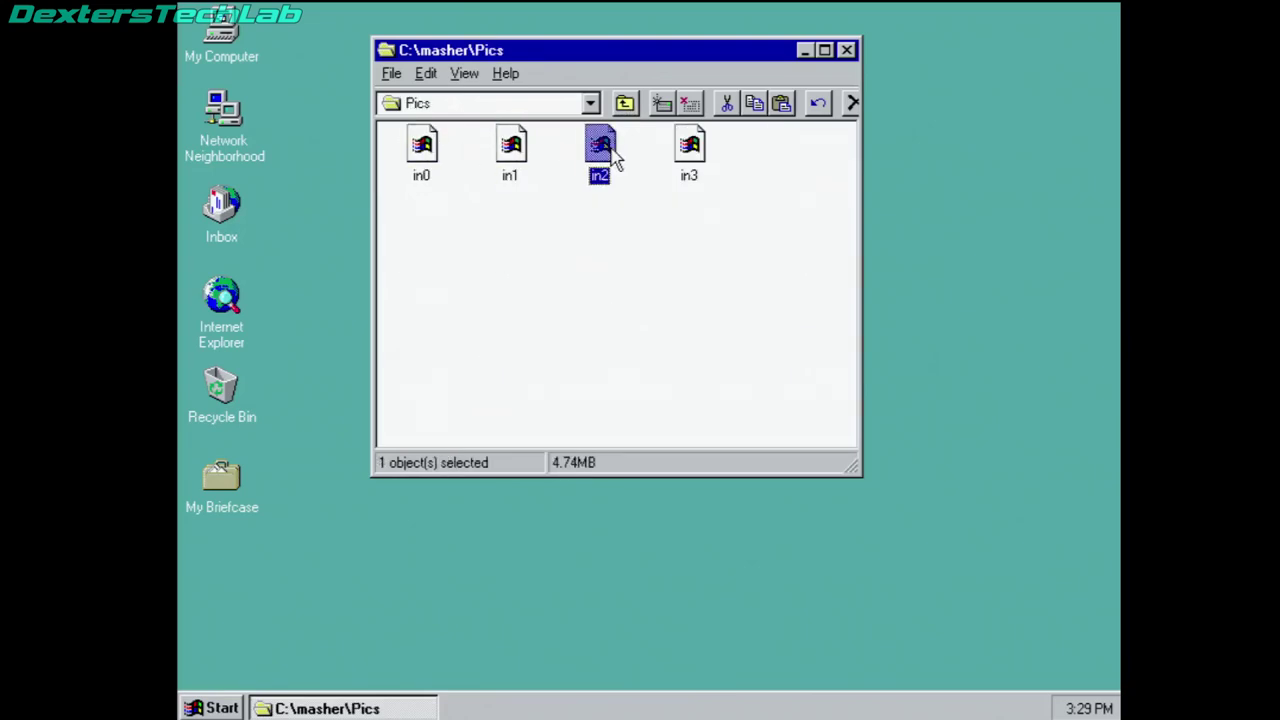
click(695, 147)
Step: Open the masher Plugin folder and scroll through its 41 DLLs
click(624, 104)
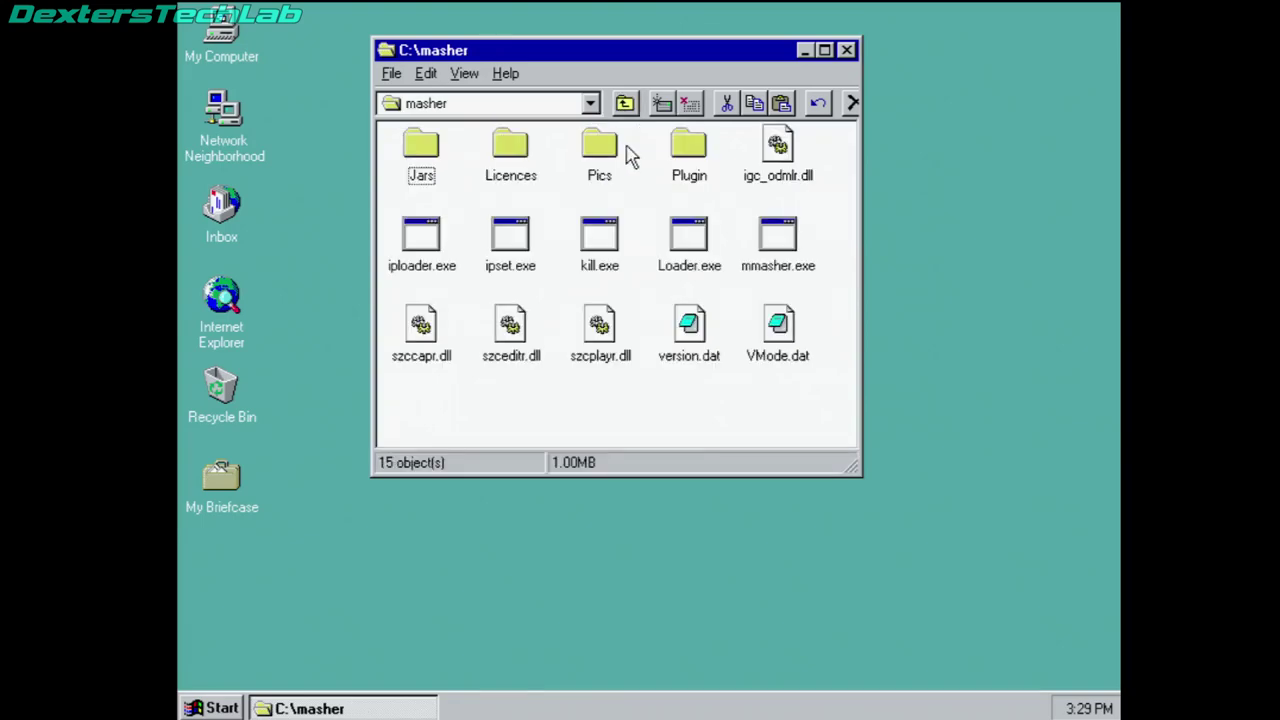
double_click(700, 160)
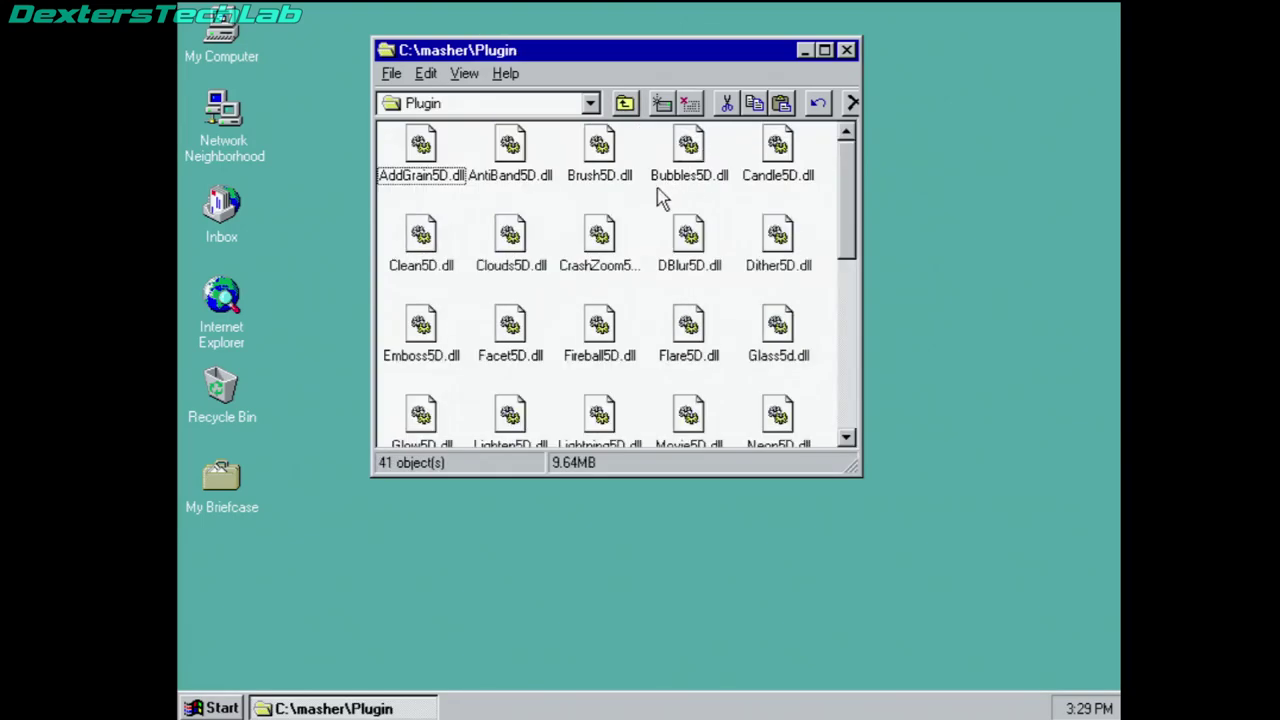
drag(847, 185, 852, 337)
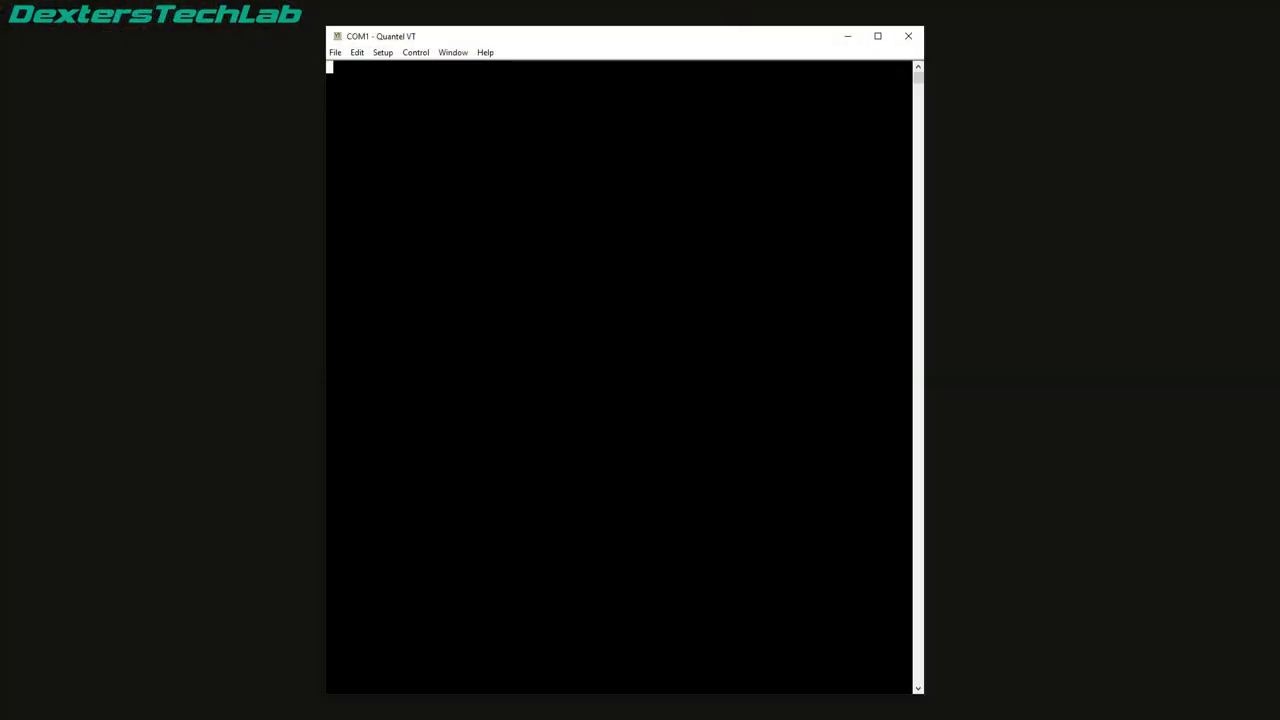
Step: Wake the ORE> prompt, request help with ?, and page to the set ip commands
key(Return)
key(Return)
key(Return)
key(Return)
key(Return)
key(Return)
key(Return)
key(Return)
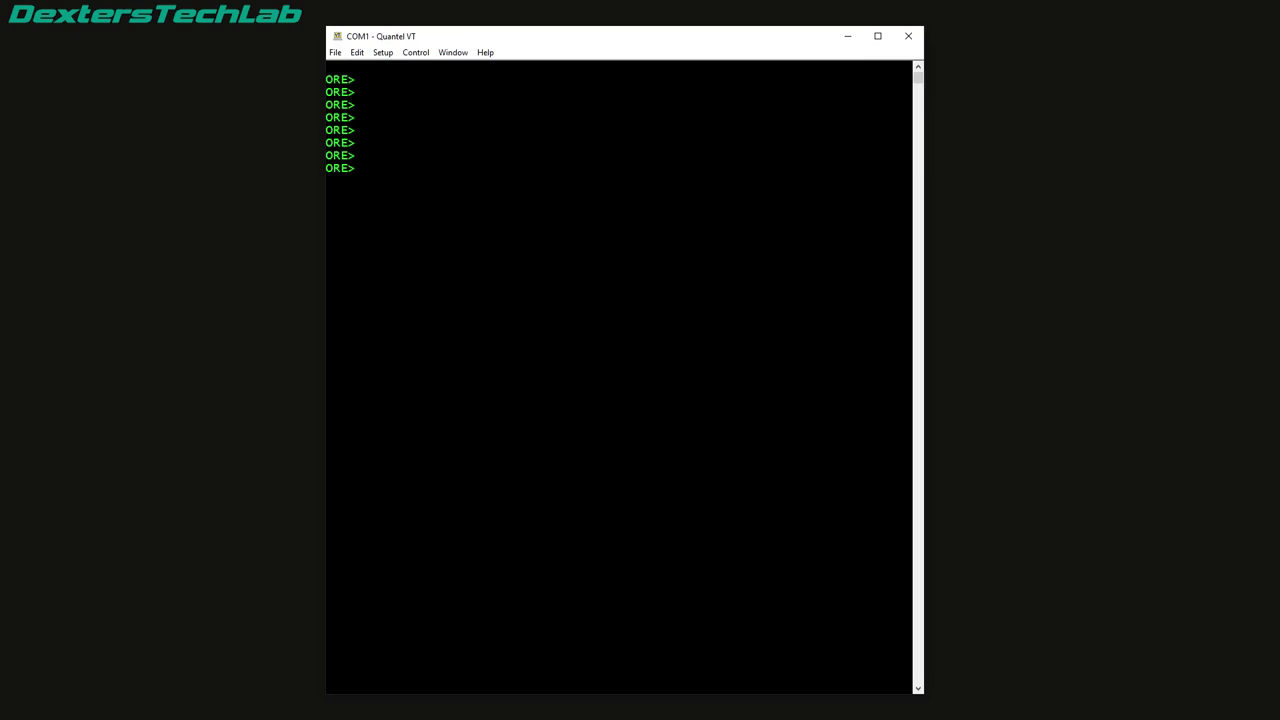
text(?)
key(Return)
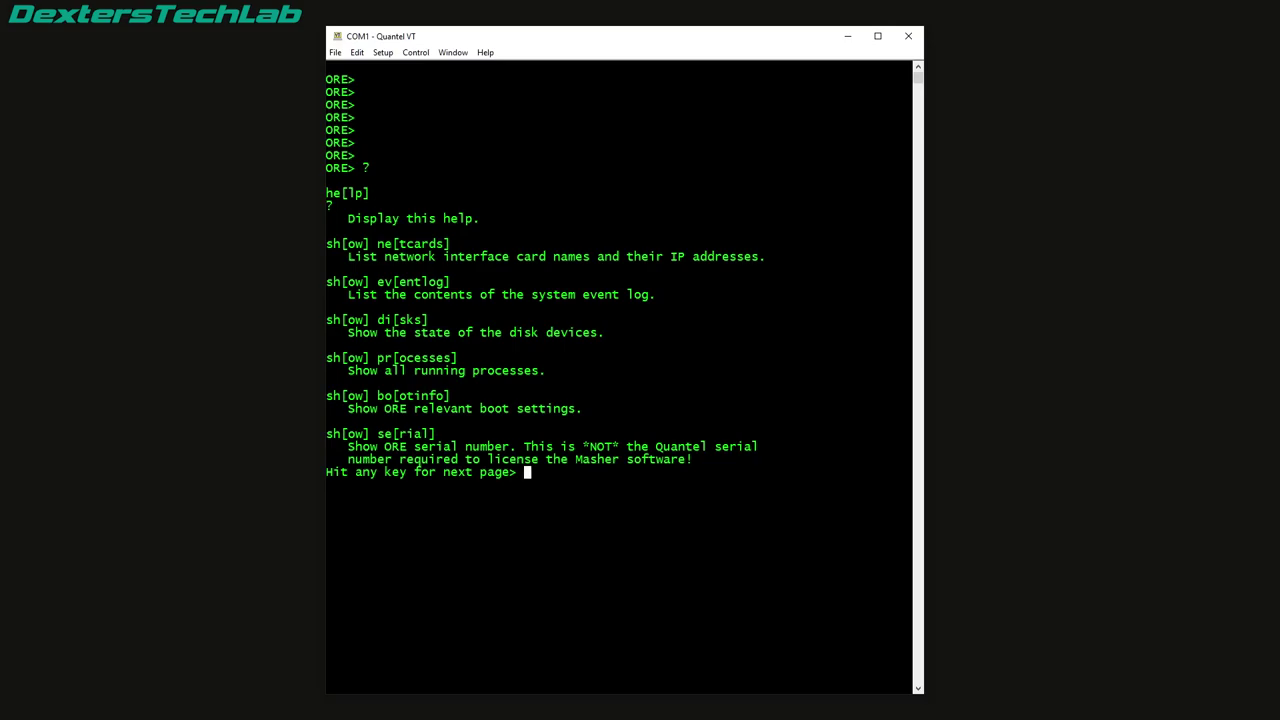
key(space)
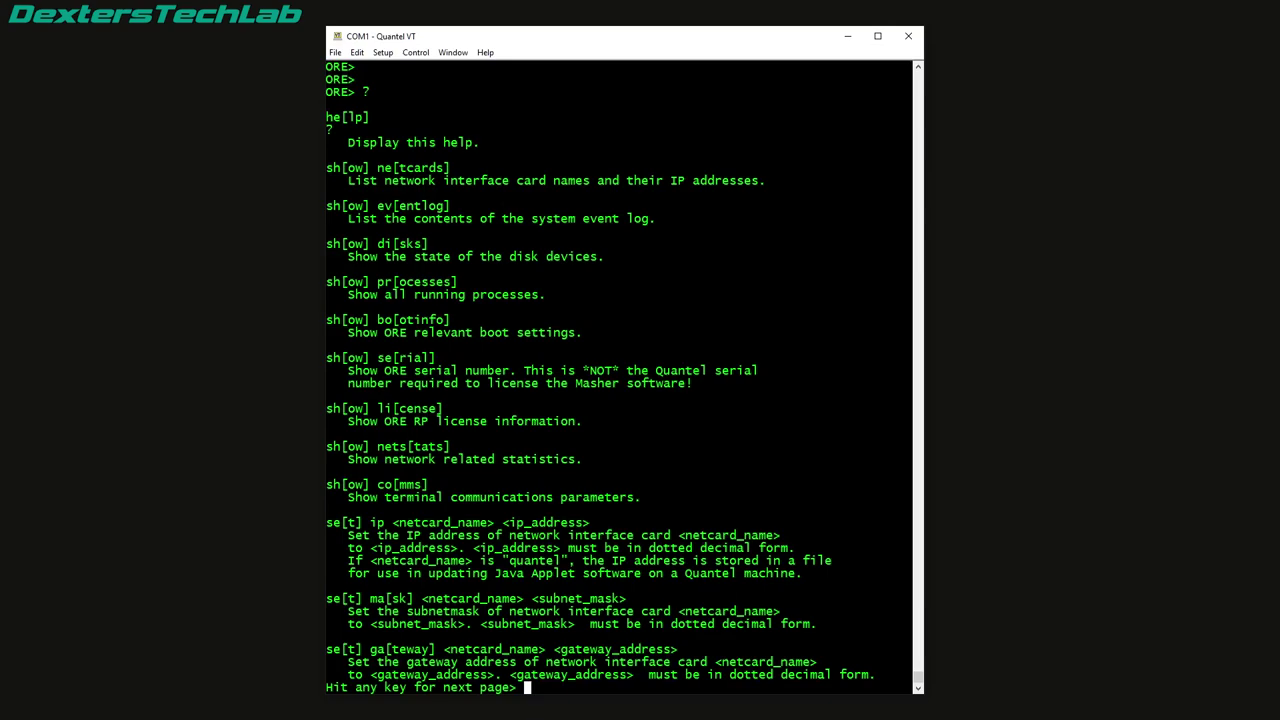
Step: Page through four more help screens to the control keys and a fresh ORE> prompt
key(space)
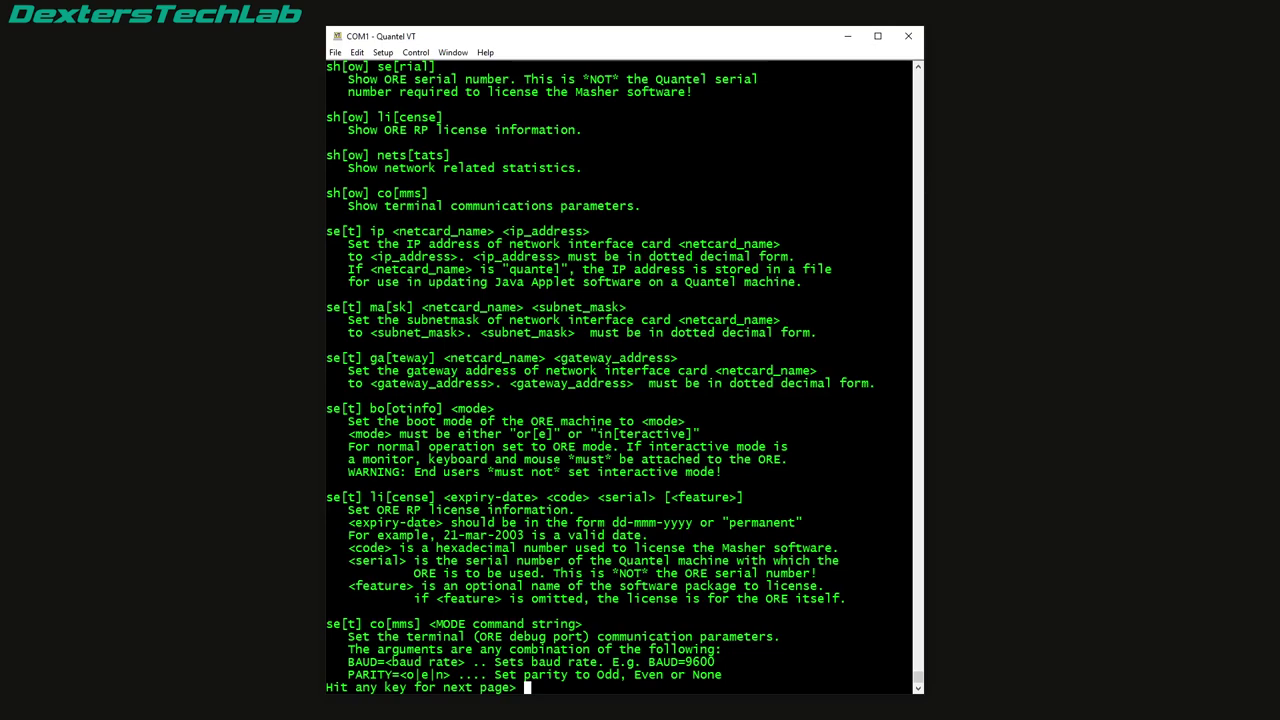
key(space)
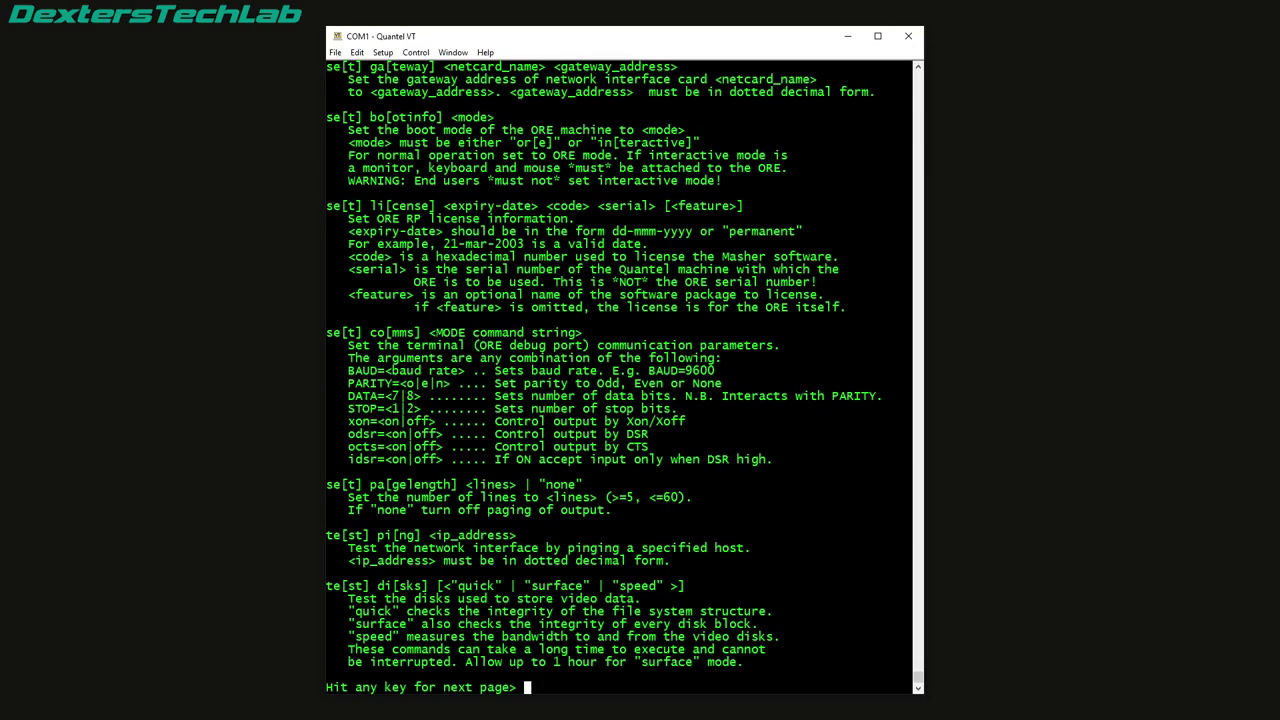
key(space)
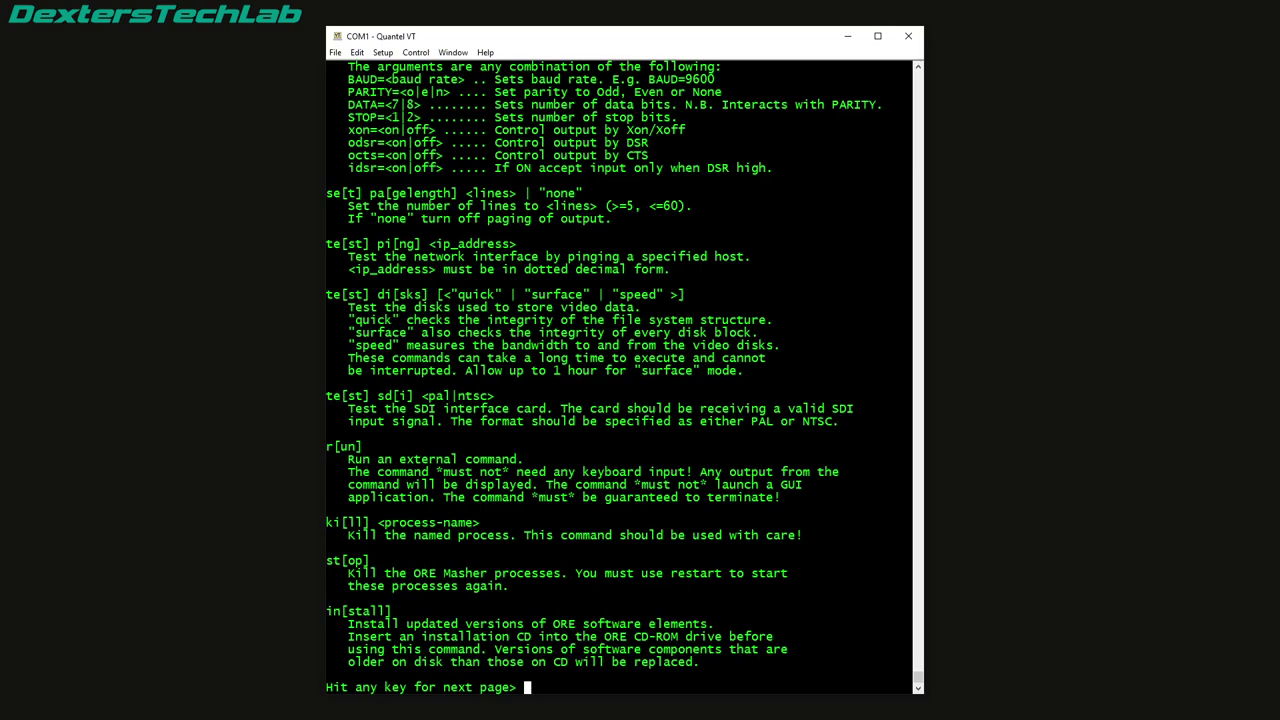
key(space)
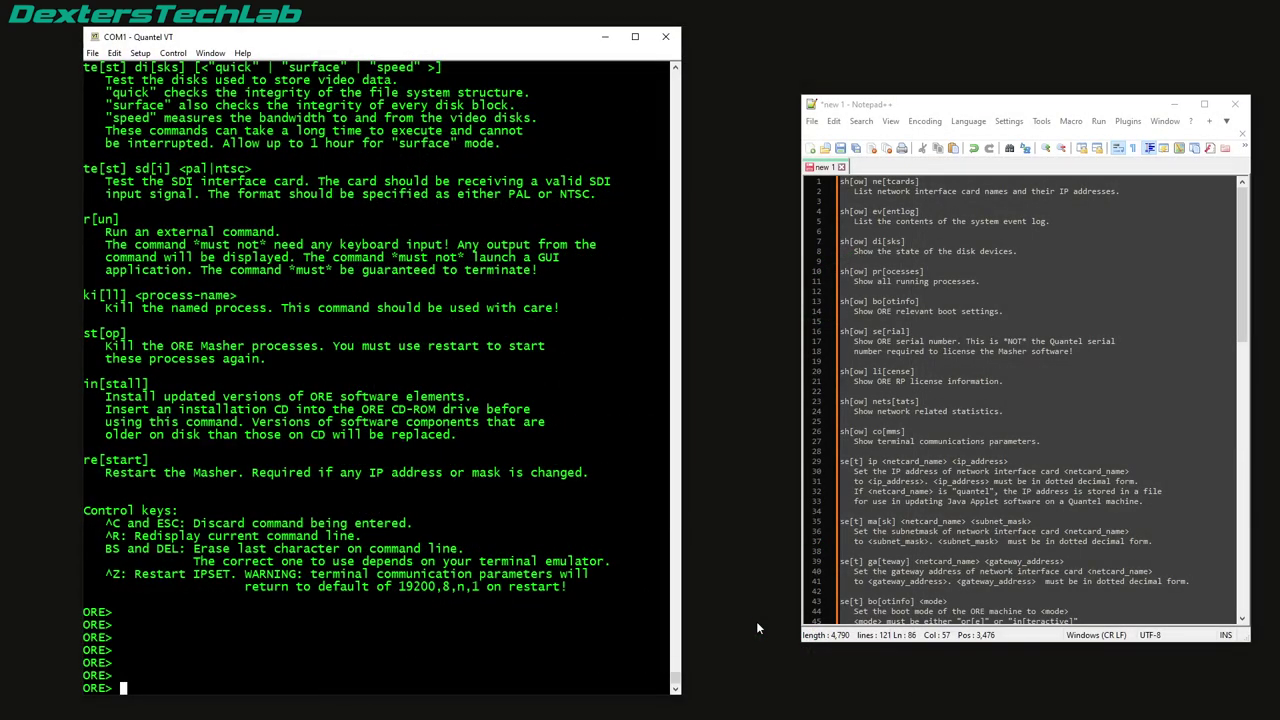
Step: Run sh ne to list the ORE's network interface cards and addresses
text(sh ne)
key(Return)
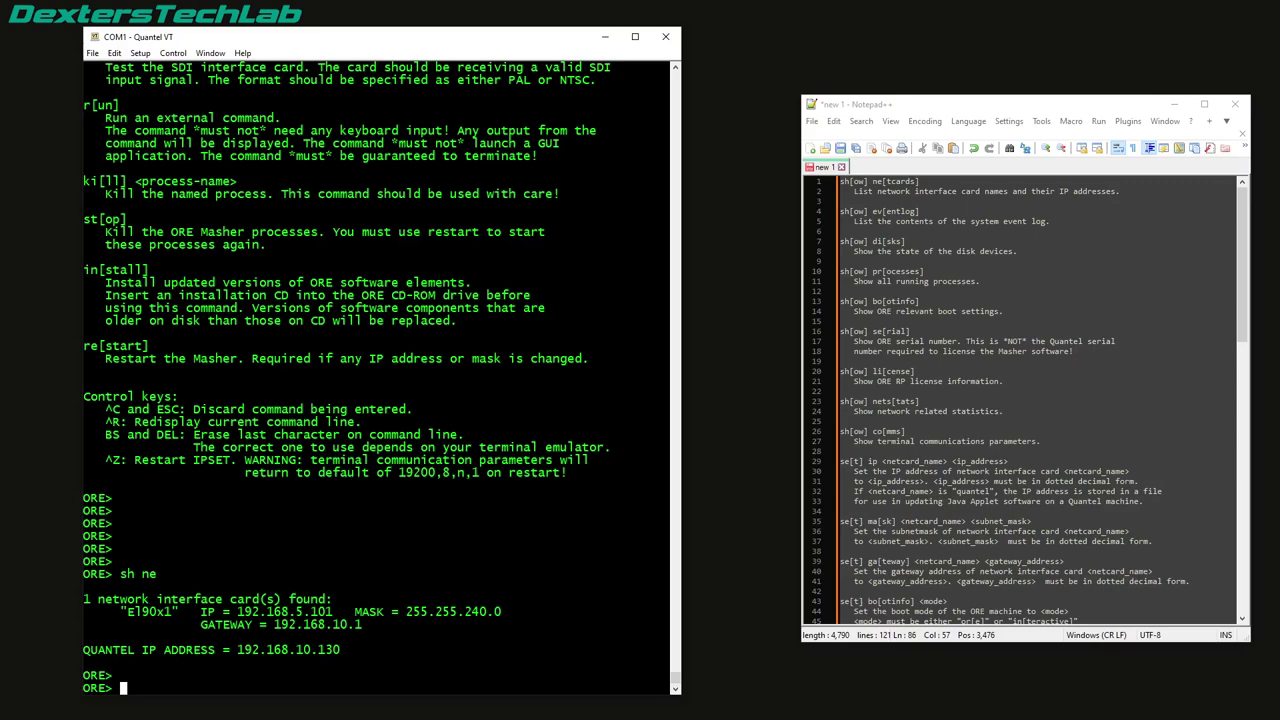
key(Return)
key(Return)
key(Return)
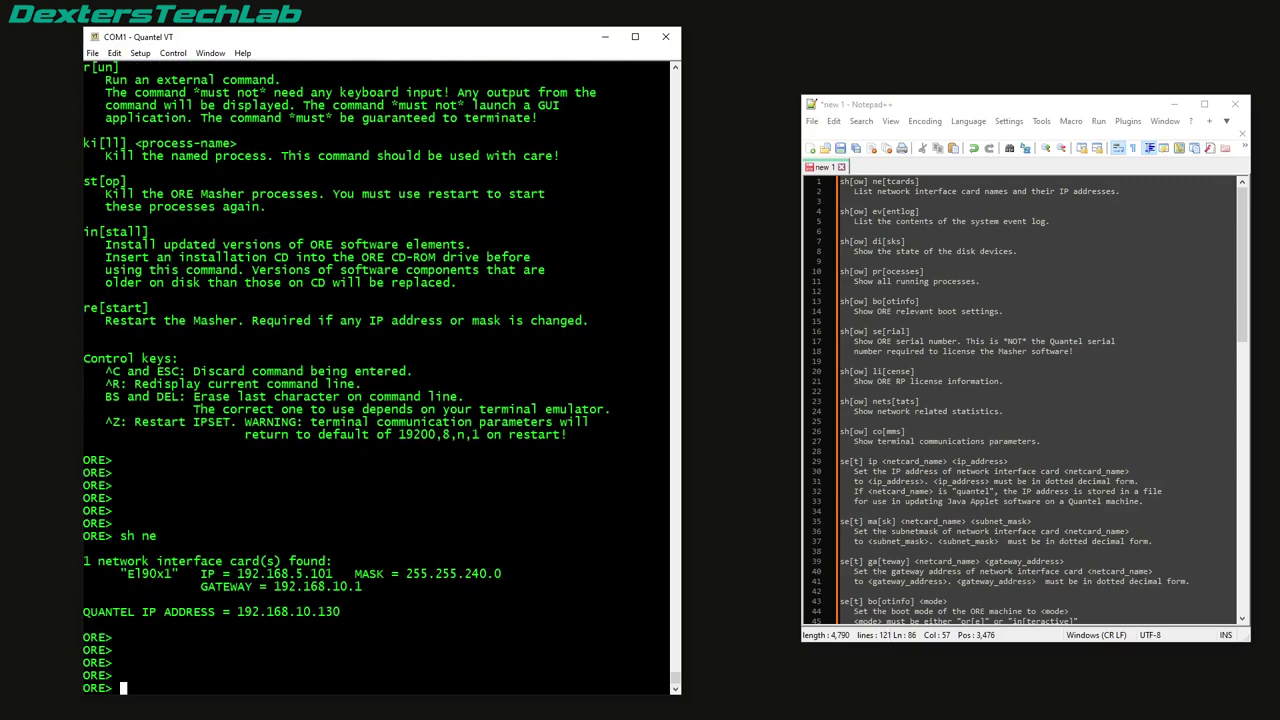
Step: Page through the event log with sh ev, quit with q, then type sh di
text(sh ev)
key(Return)
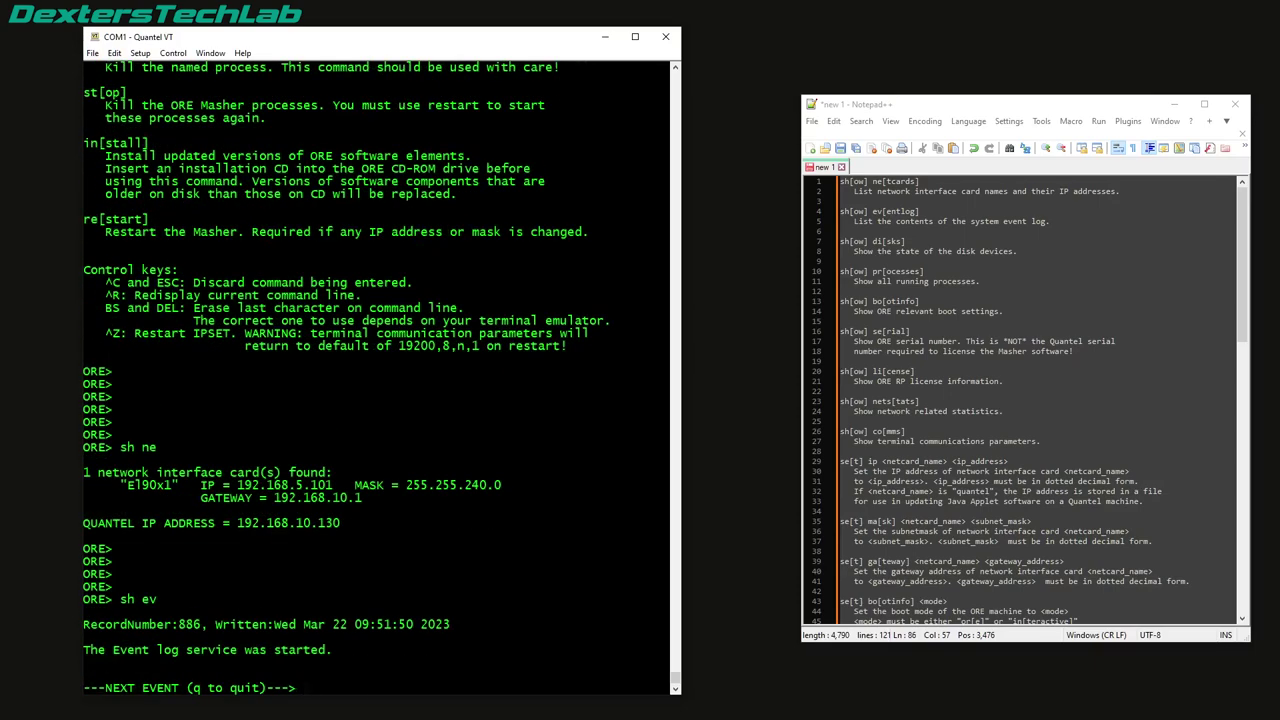
key(Return)
key(Return)
key(Return)
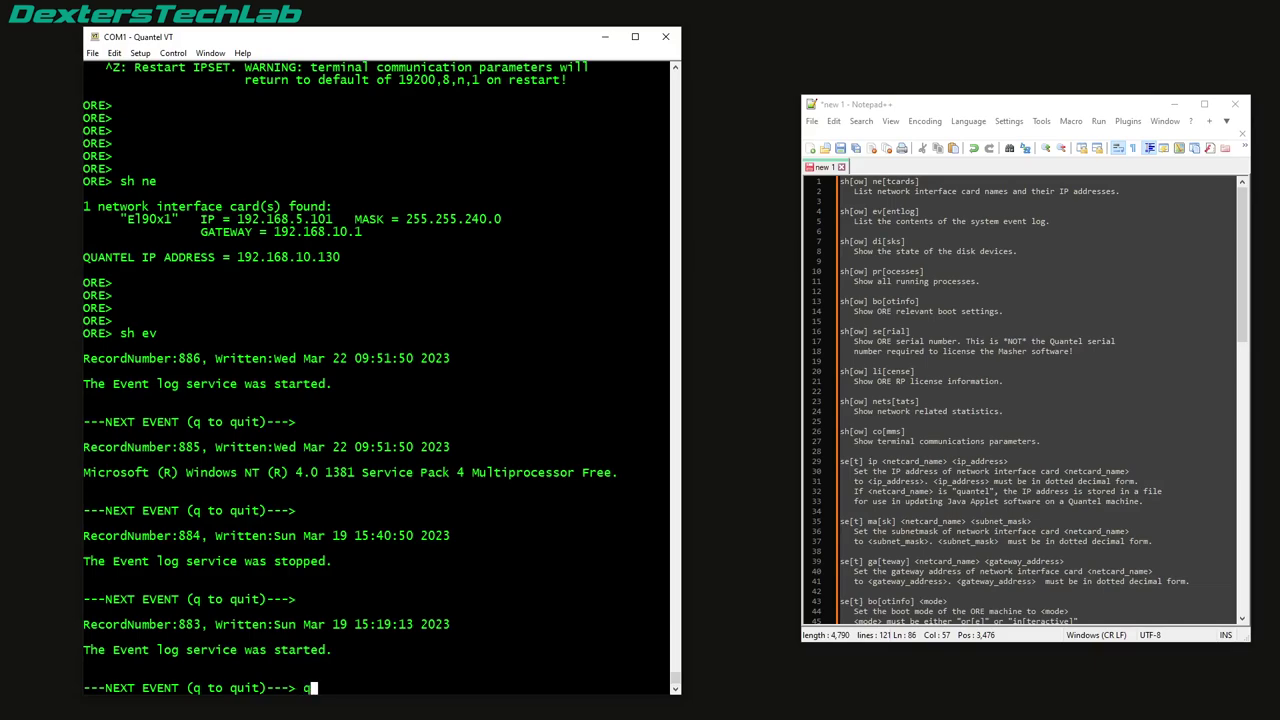
text(q)
key(Return)
key(Return)
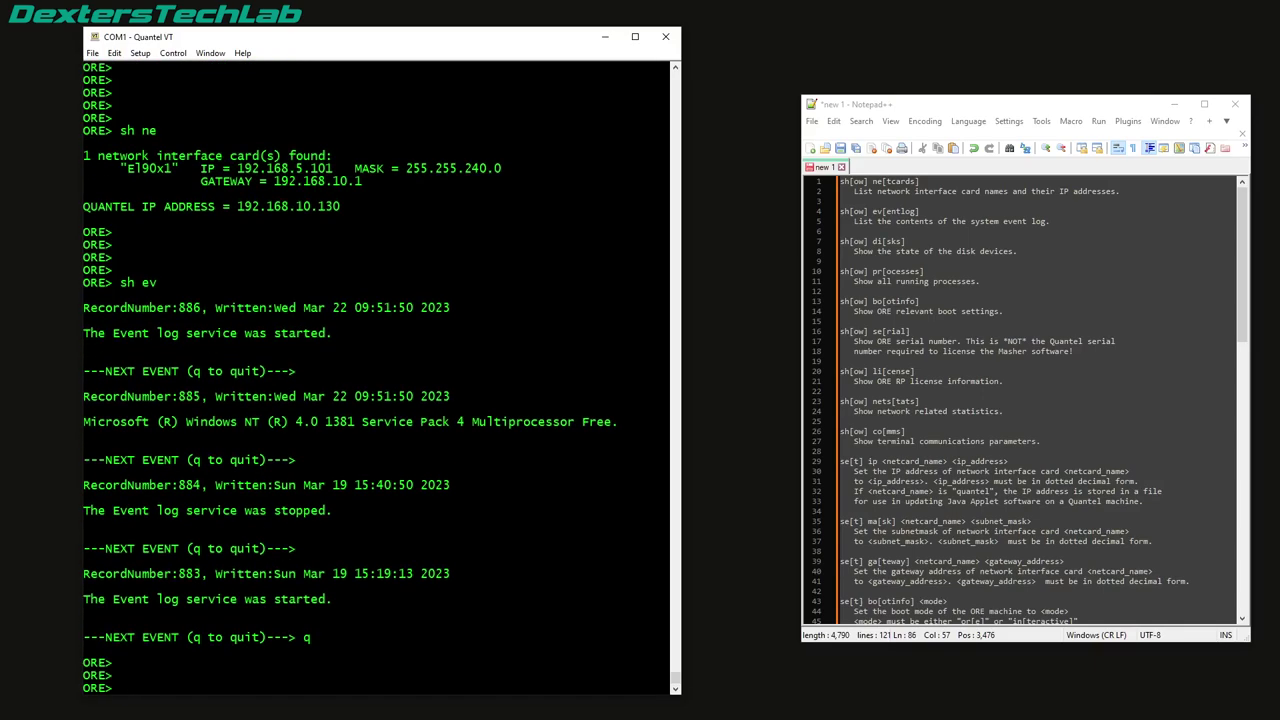
text(sh di)
Step: Run sh di, sh pr and sh bo to show disks, processes and boot settings
key(Return)
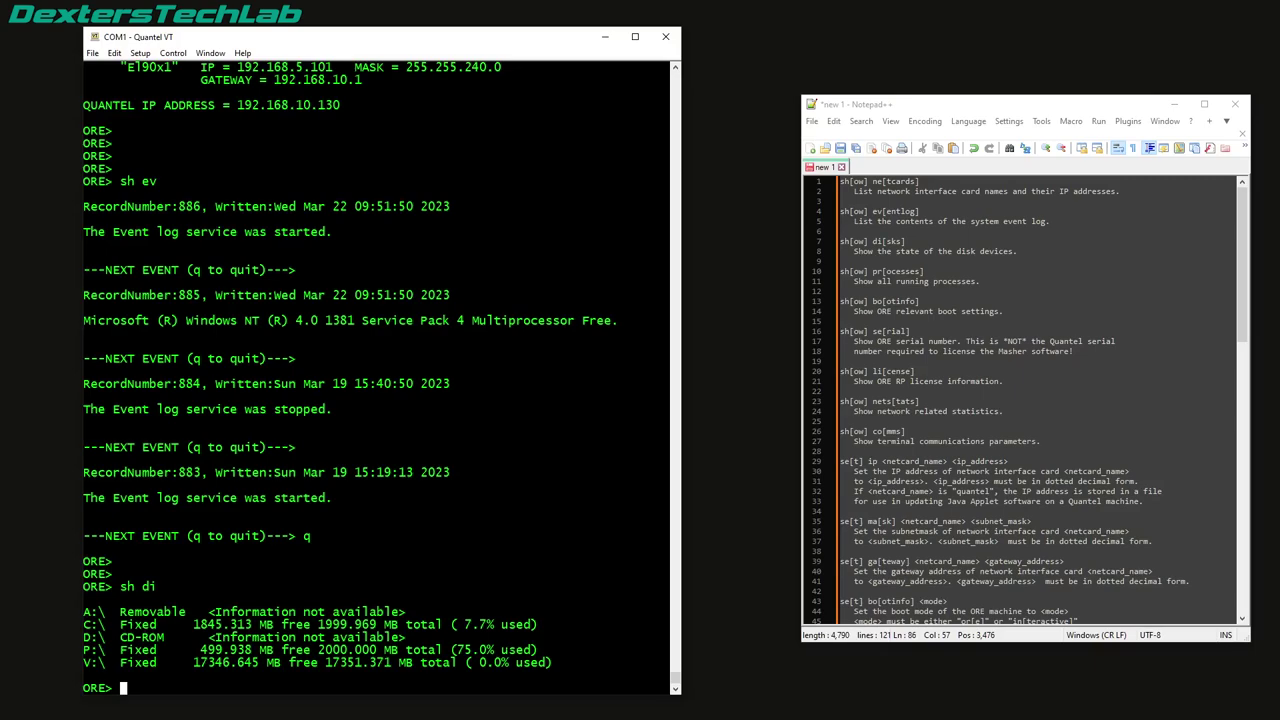
text(sh pr)
key(Return)
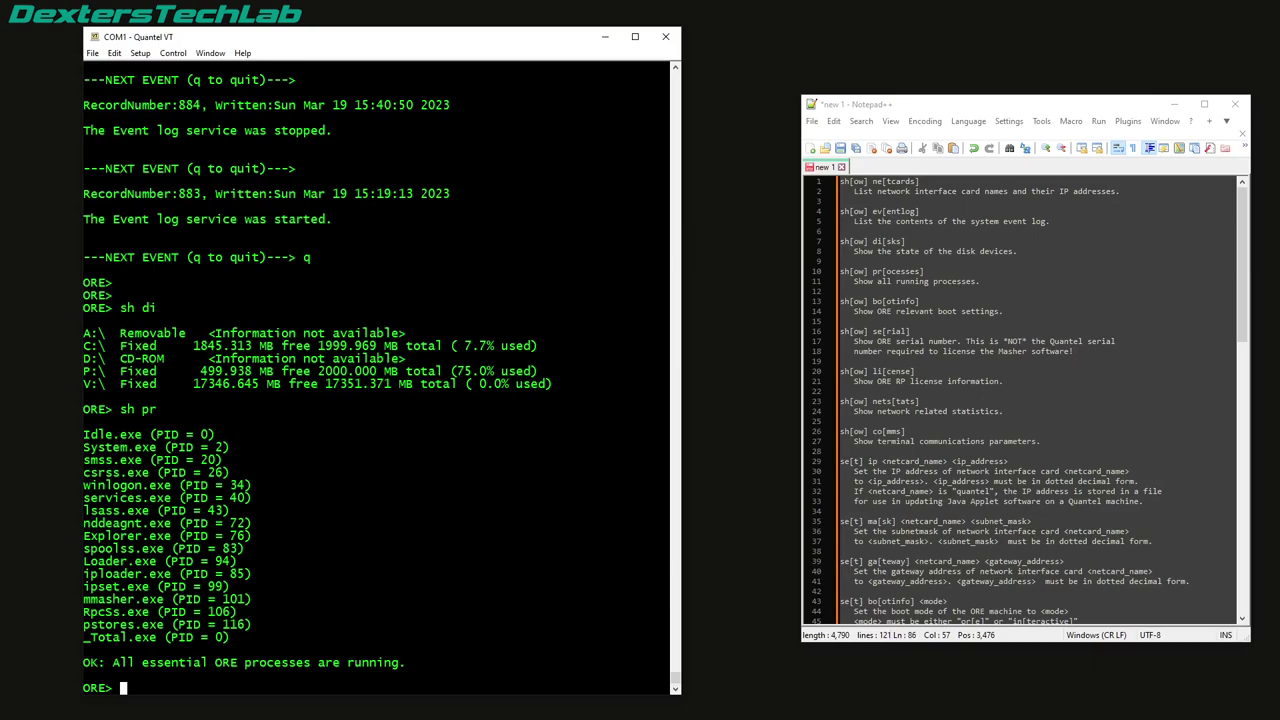
text(sh bo)
key(Return)
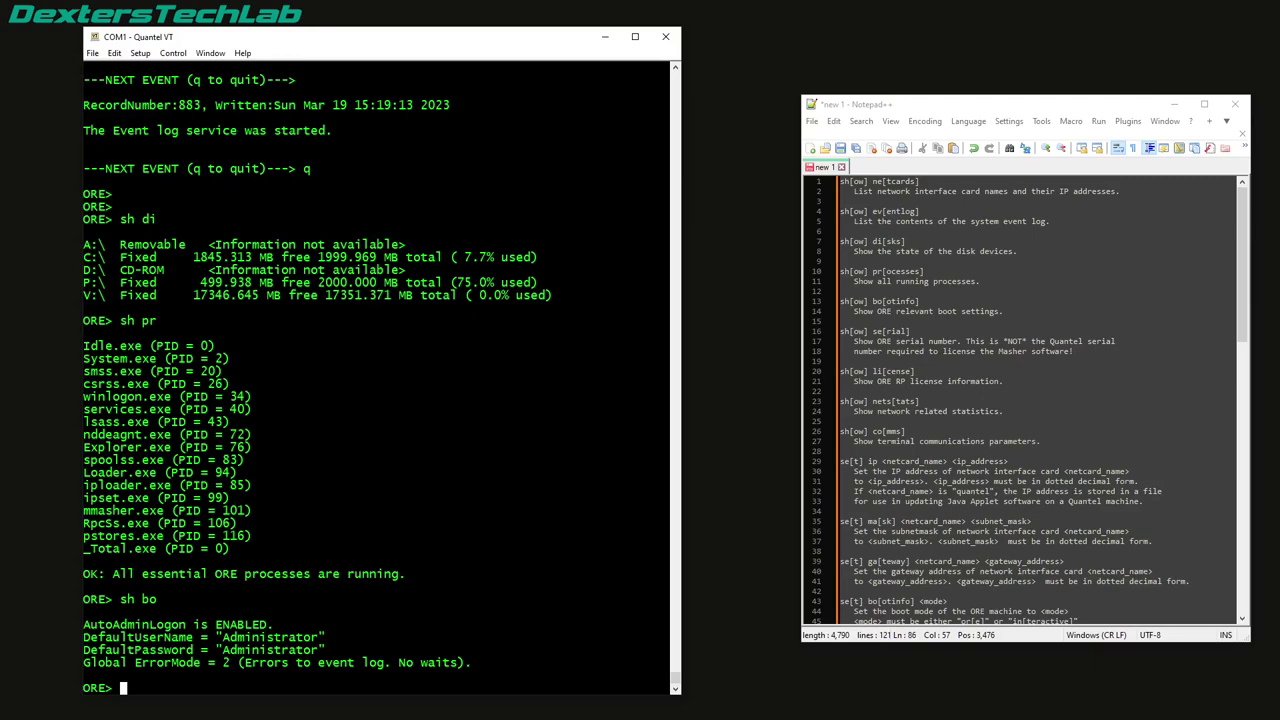
Step: Run sh se and sh li to show the serial number and licence entries
key(Return)
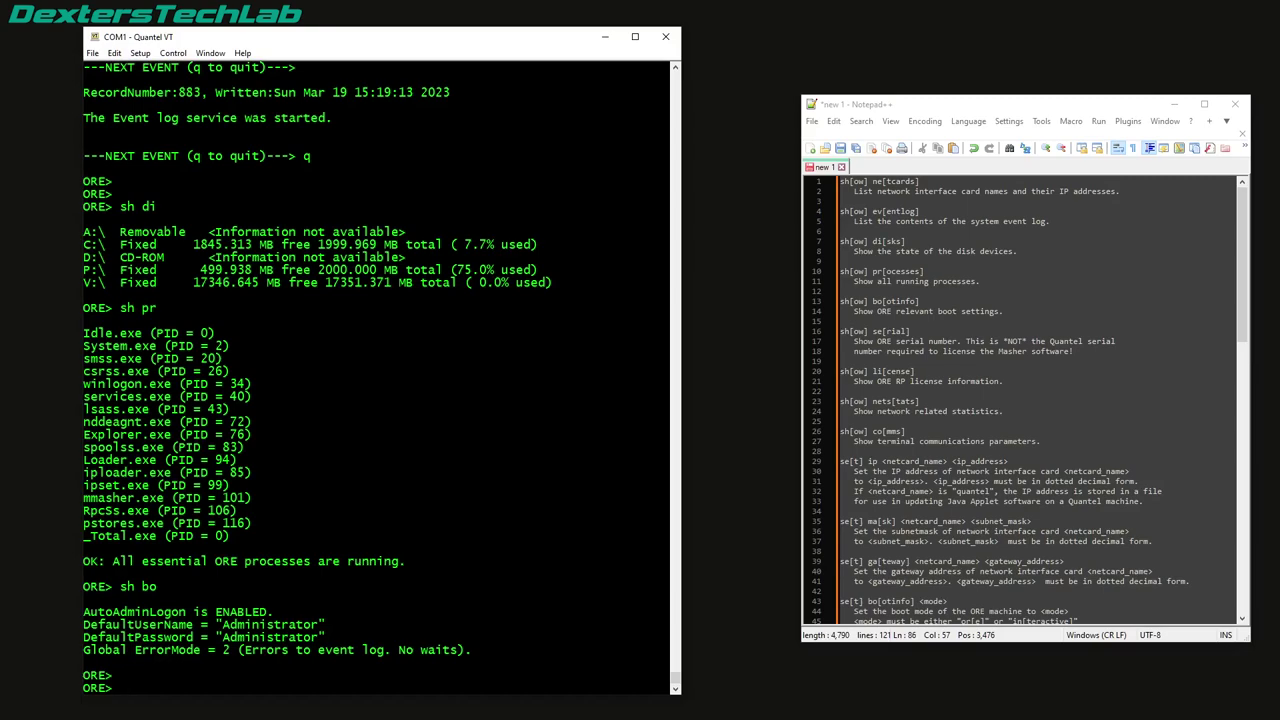
text(sh se)
key(Return)
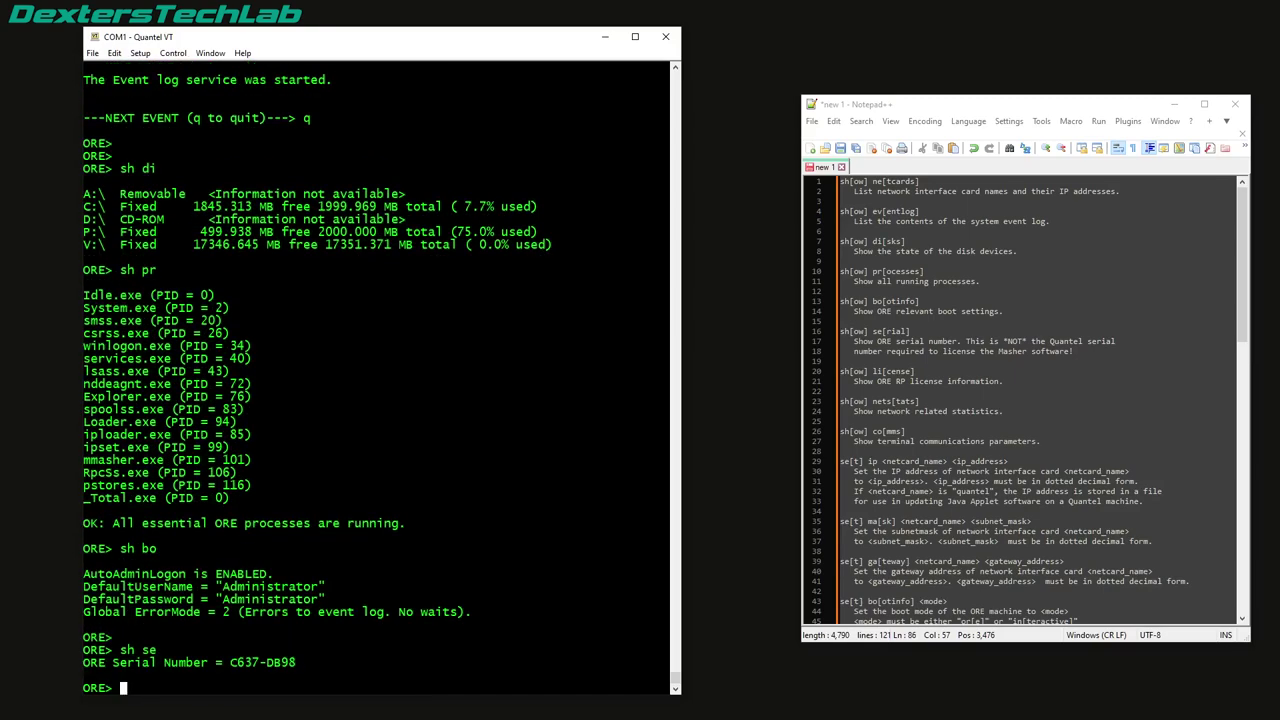
key(Return)
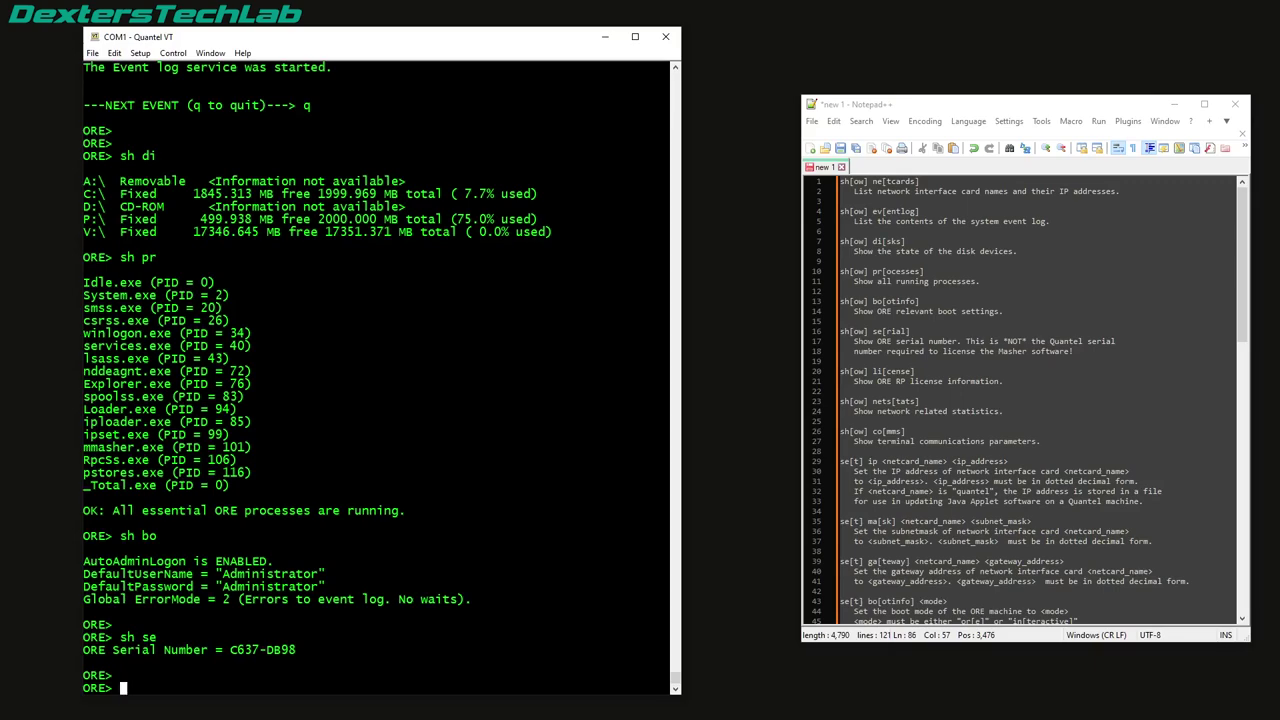
text(sh li)
key(Return)
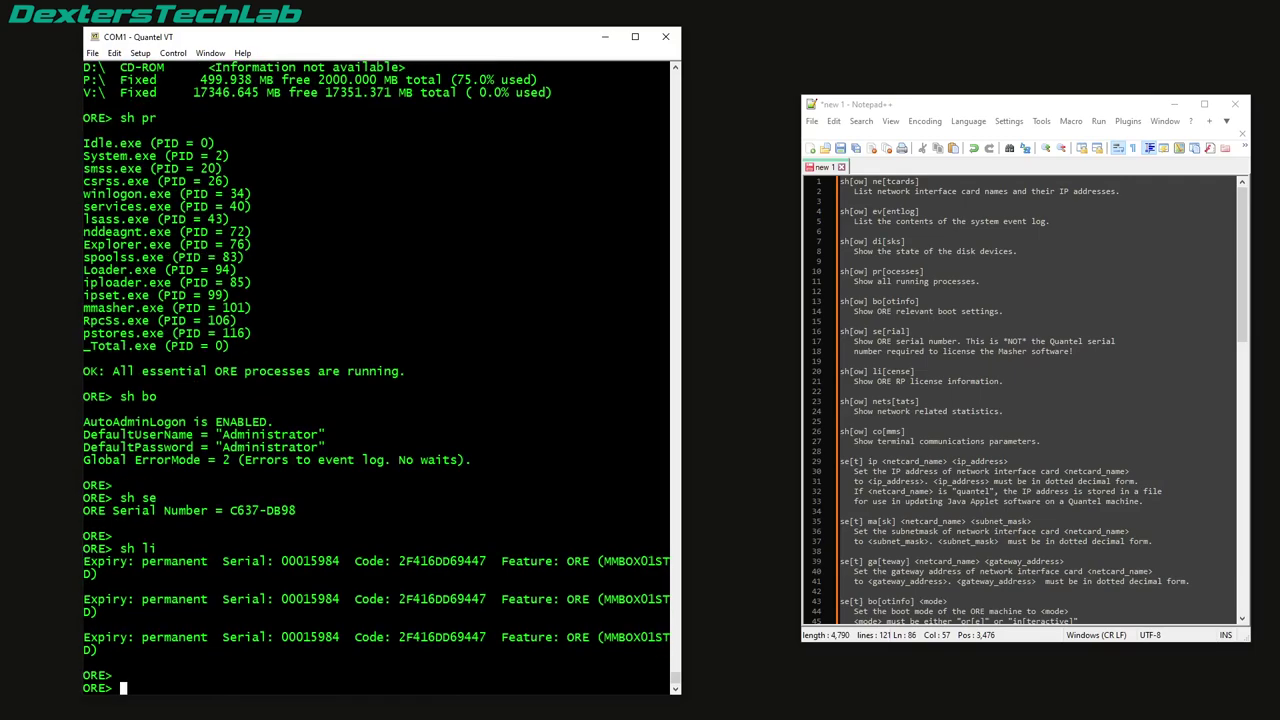
Step: Page through ORE network statistics to the two established TCP connections, then show 19200 baud, 8-bit, no-parity terminal settings
key(Return)
text(sh nets)
key(Return)
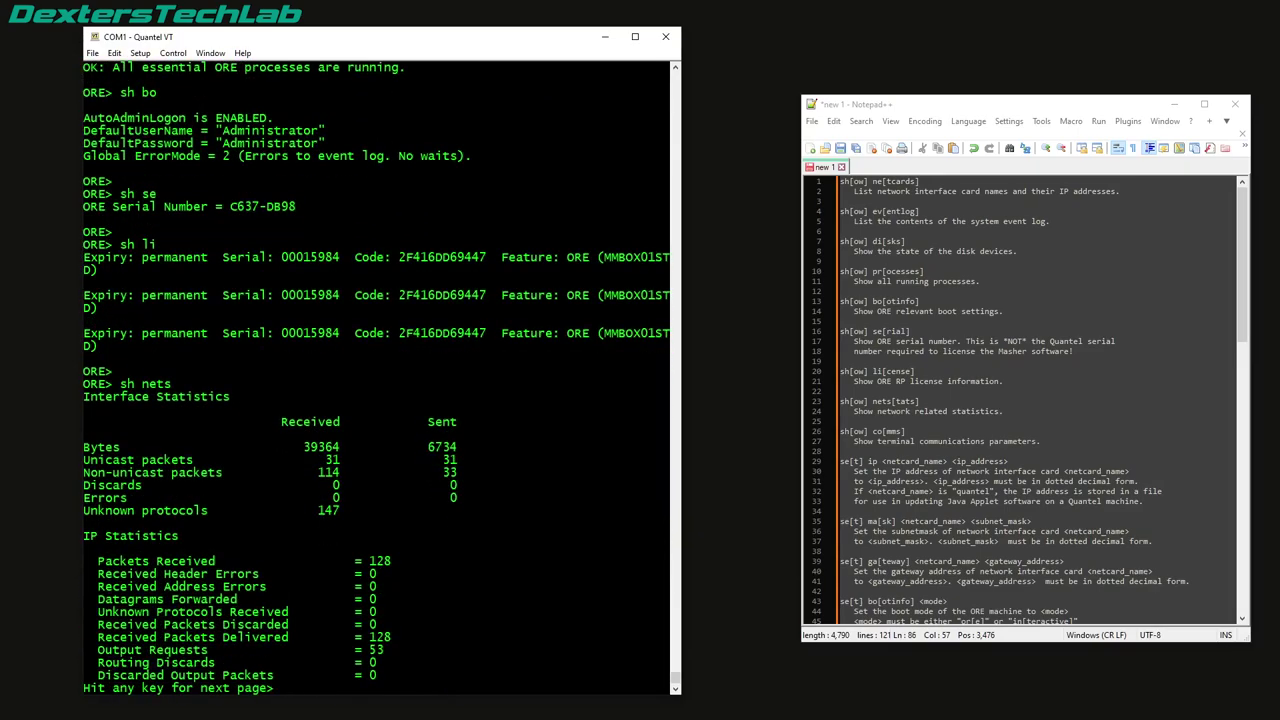
key(space)
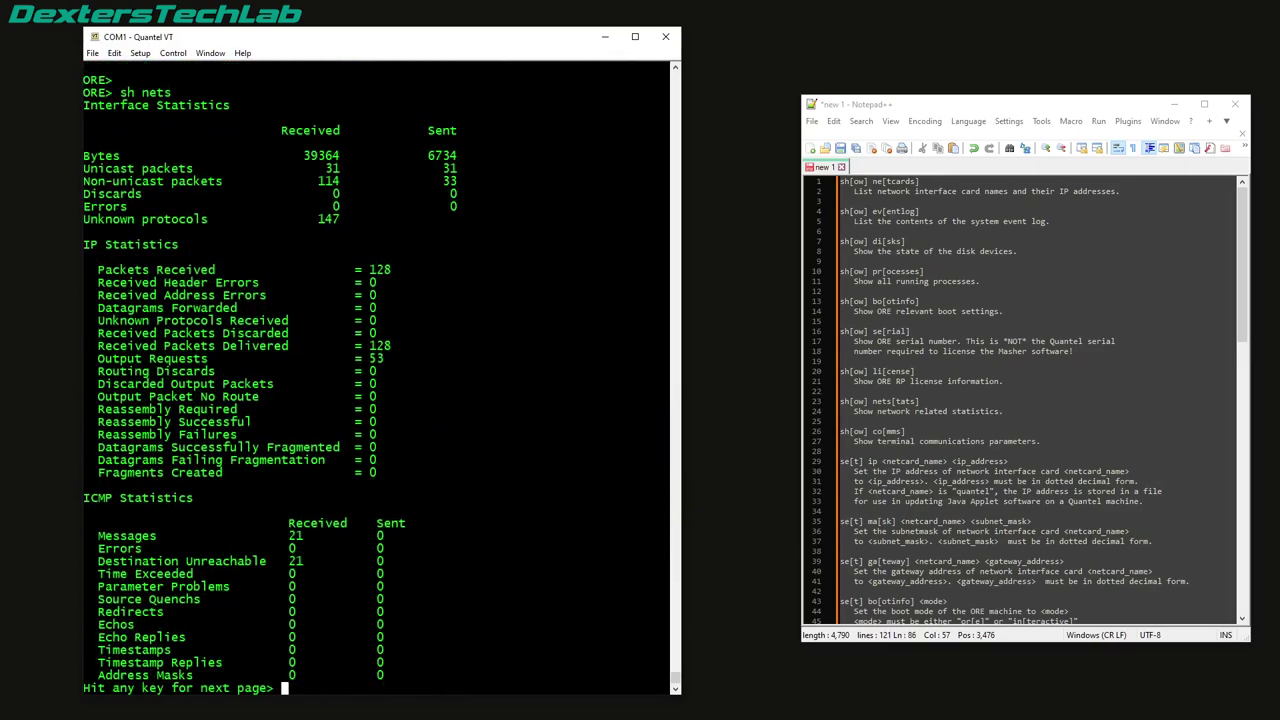
key(space)
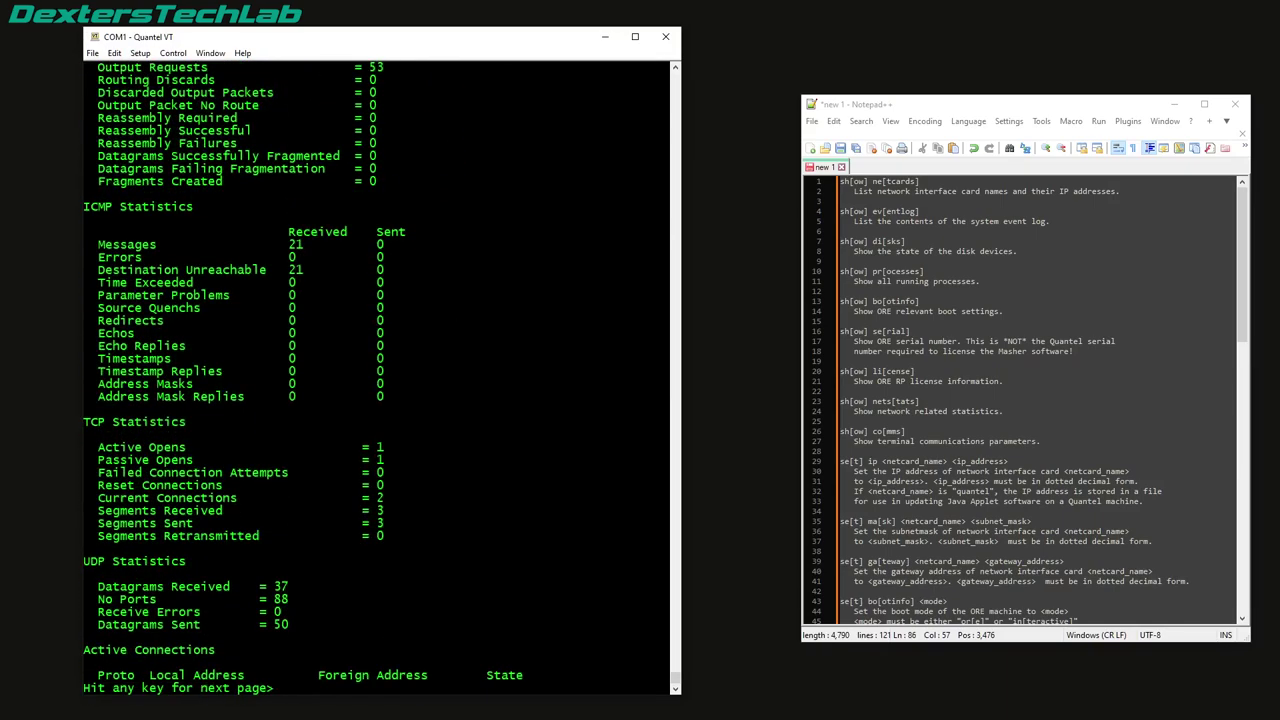
key(space)
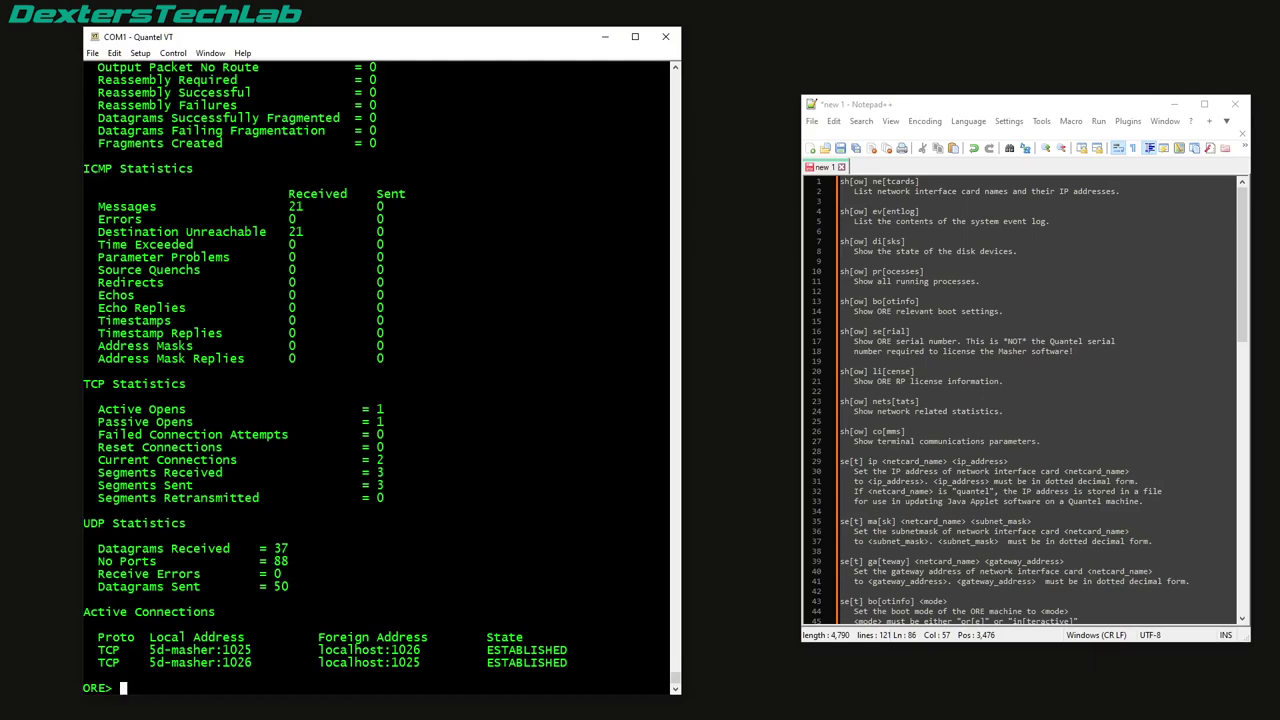
text(sh co)
key(Return)
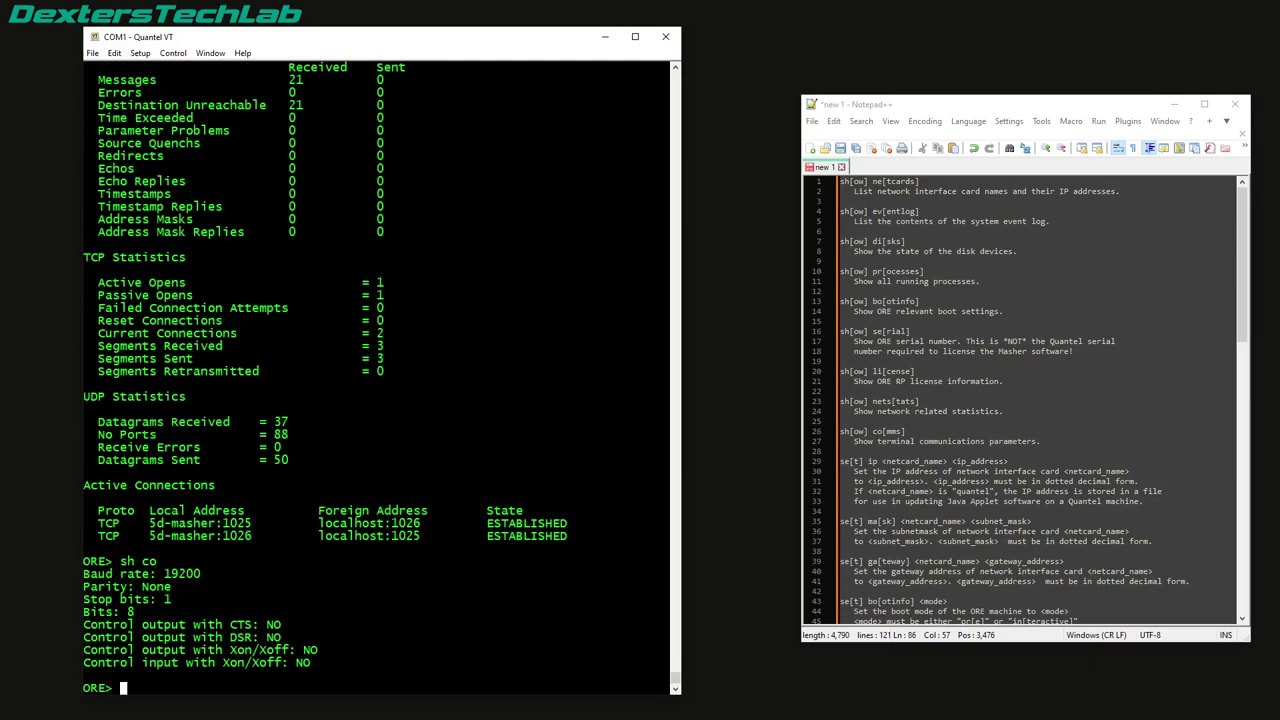
Step: Scroll the Notepad++ ORE notes down to the Control keys section
scroll(1040, 400, down, 6)
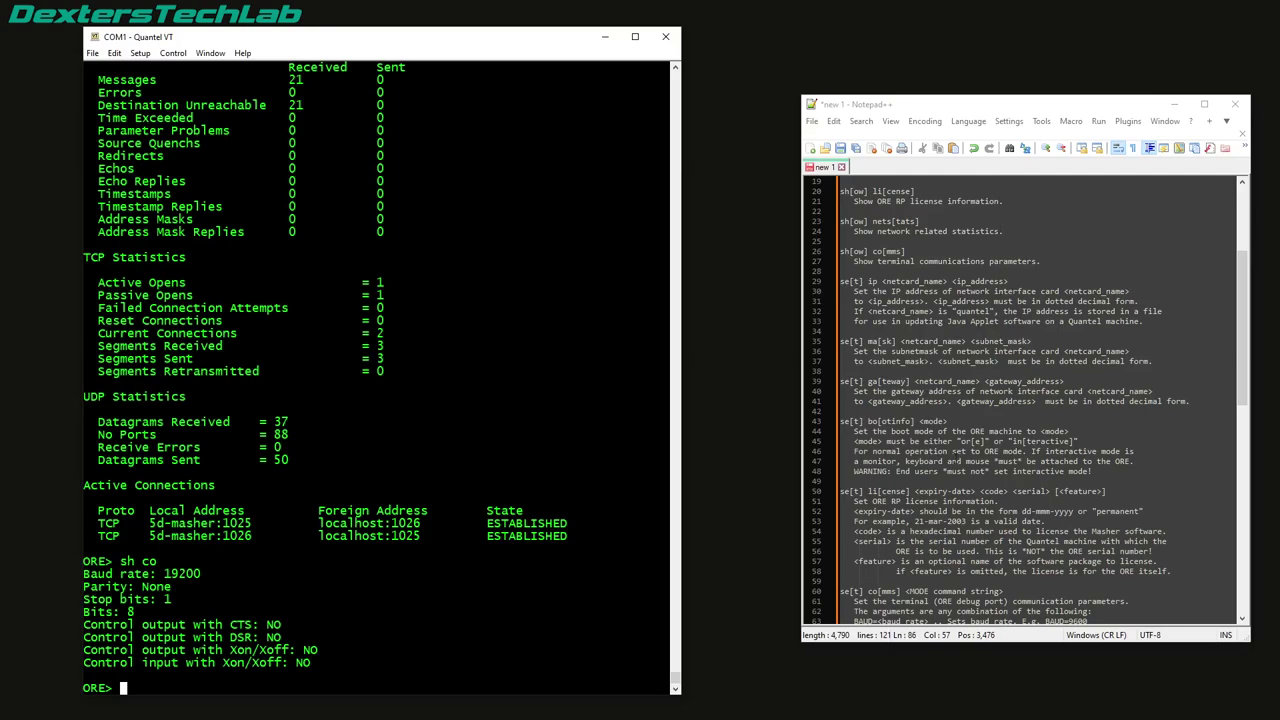
scroll(958, 452, down, 4)
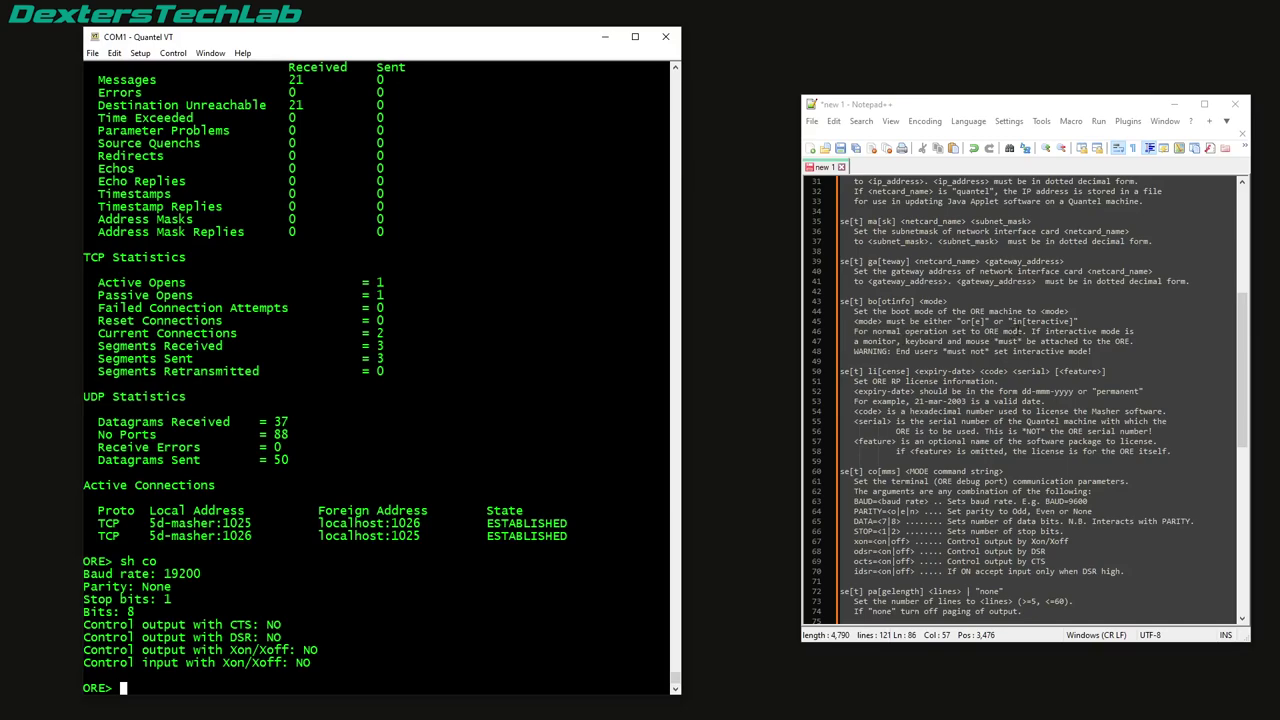
scroll(1030, 400, down, 12)
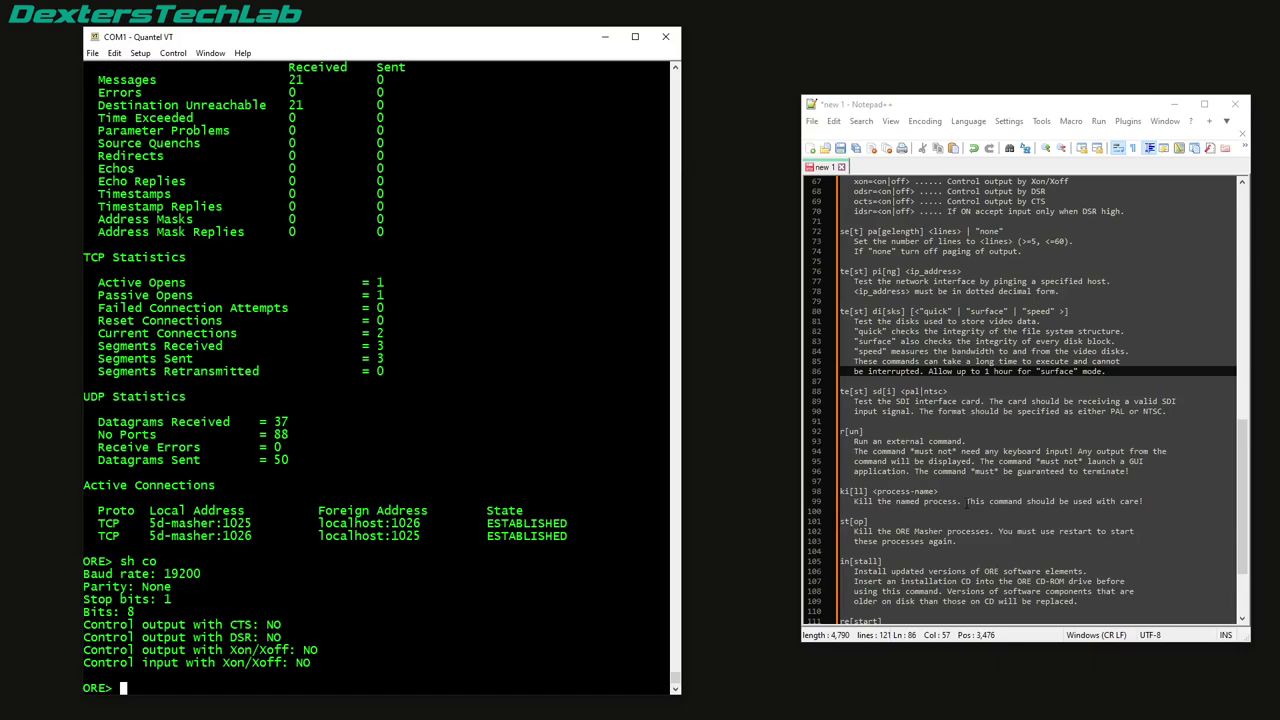
scroll(951, 468, down, 4)
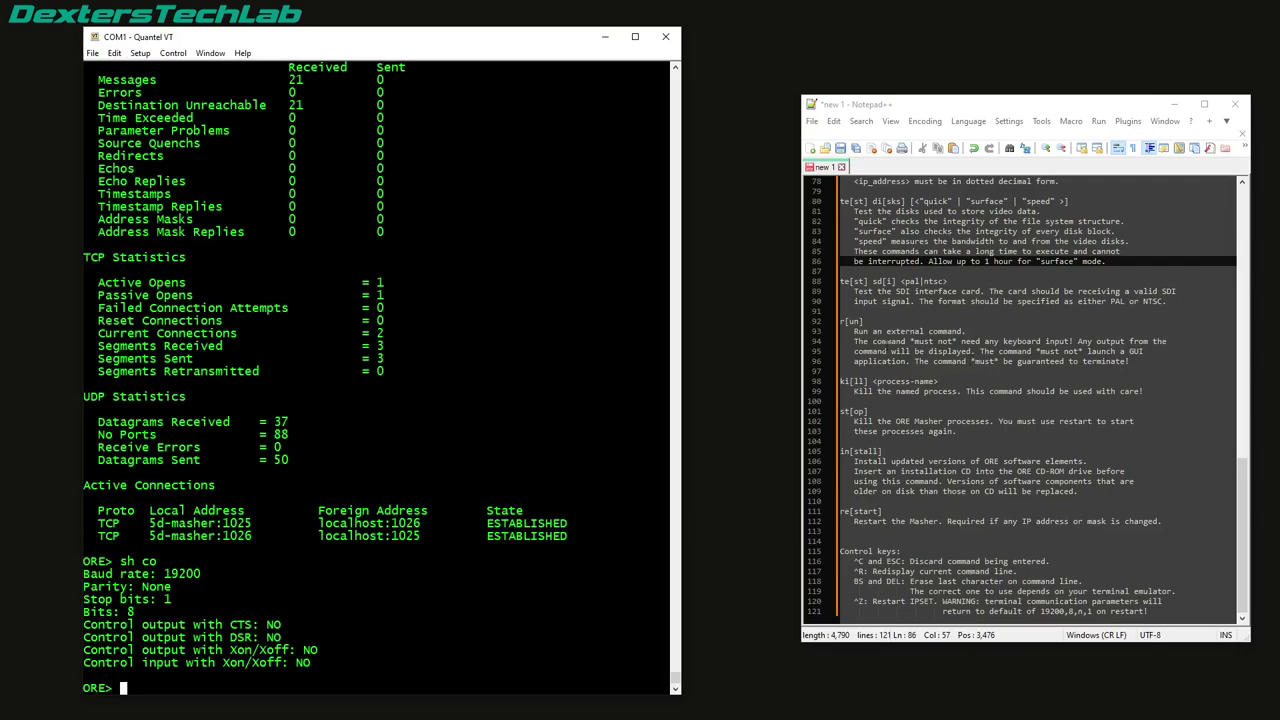
Step: Type the run command 'r command' at the ORE prompt in Quantel VT
text(r comms)
key(BackSpace)
text(and)
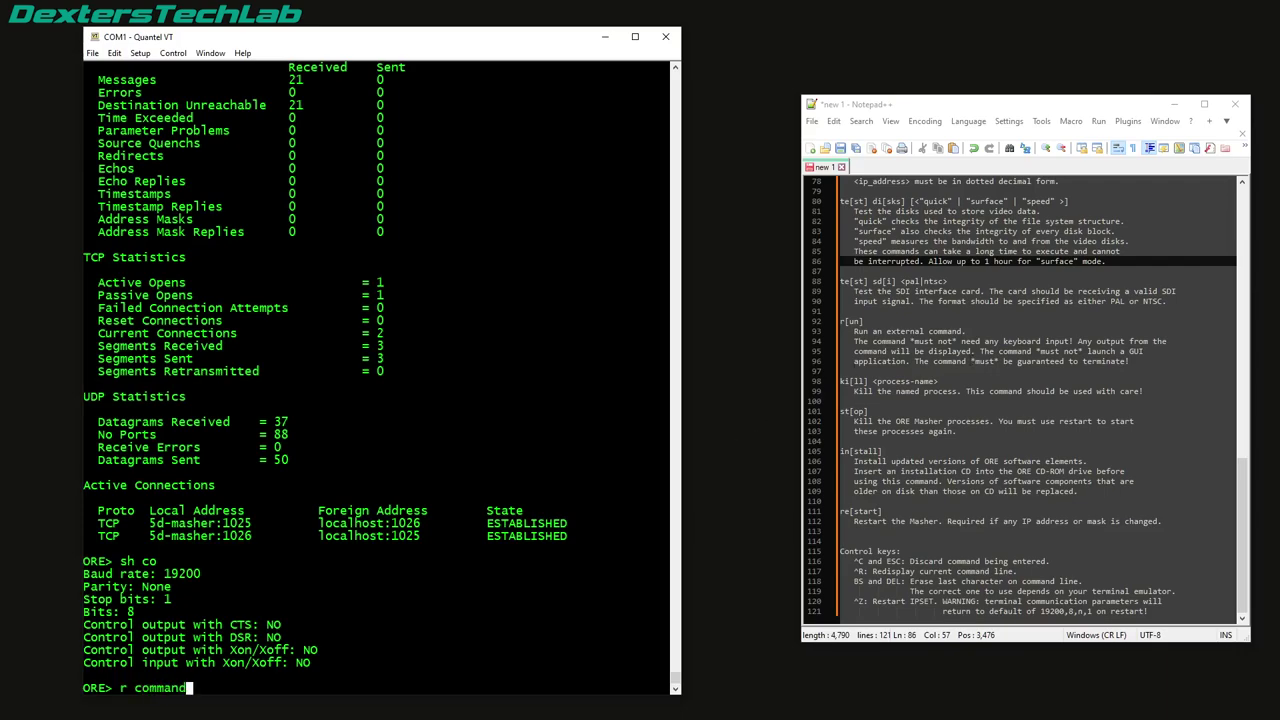